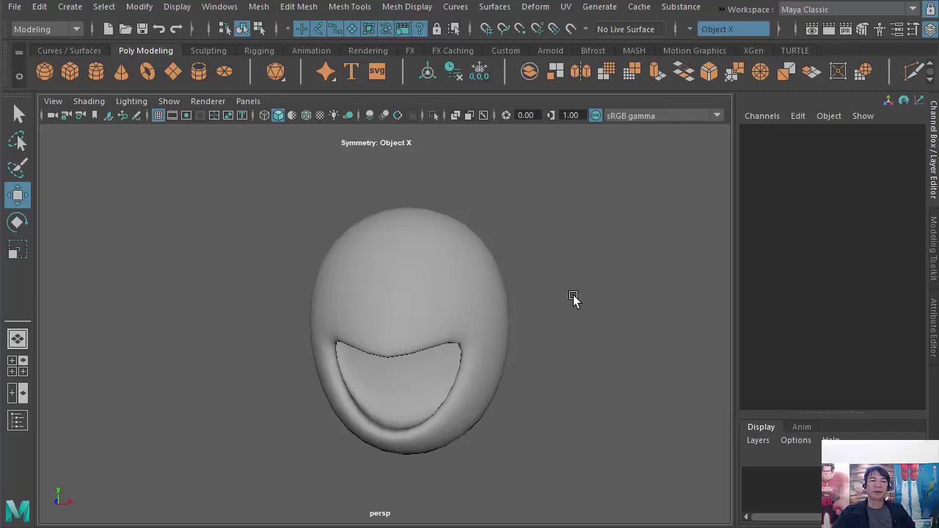
Create a new polygon sphere and frame it beside the head
click(44, 68)
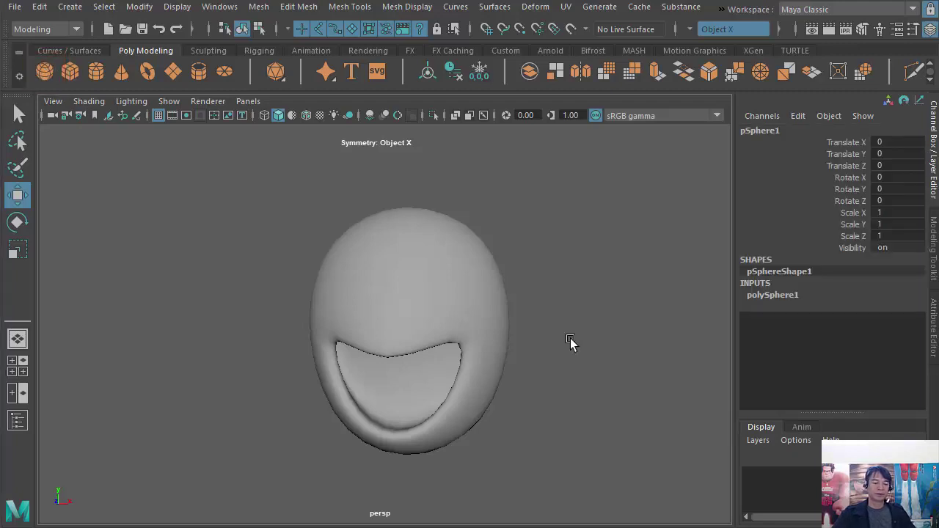
alt+right_drag(578, 332, 239, 286)
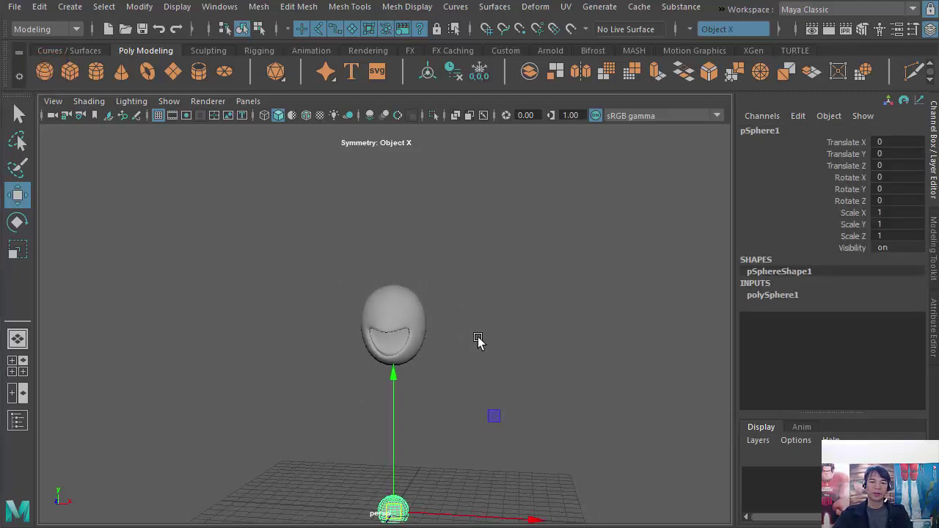
alt+middle_drag(478, 340, 480, 317)
mouse_move(413, 410)
alt+mouse_down()
mouse_move(455, 344)
mouse_move(520, 311)
mouse_move(464, 300)
mouse_move(475, 303)
alt+mouse_up()
Rotate the sphere exactly 90 degrees around the X axis
key(e)
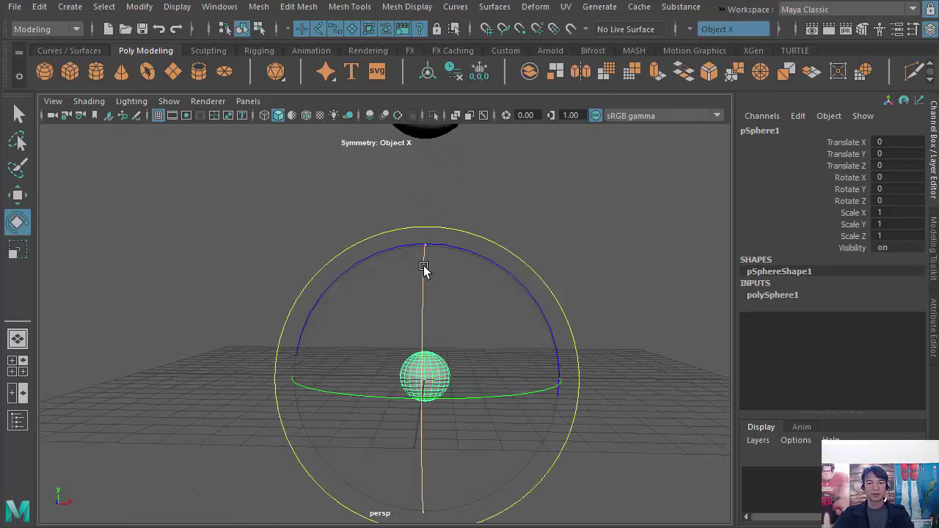
drag(425, 266, 414, 473)
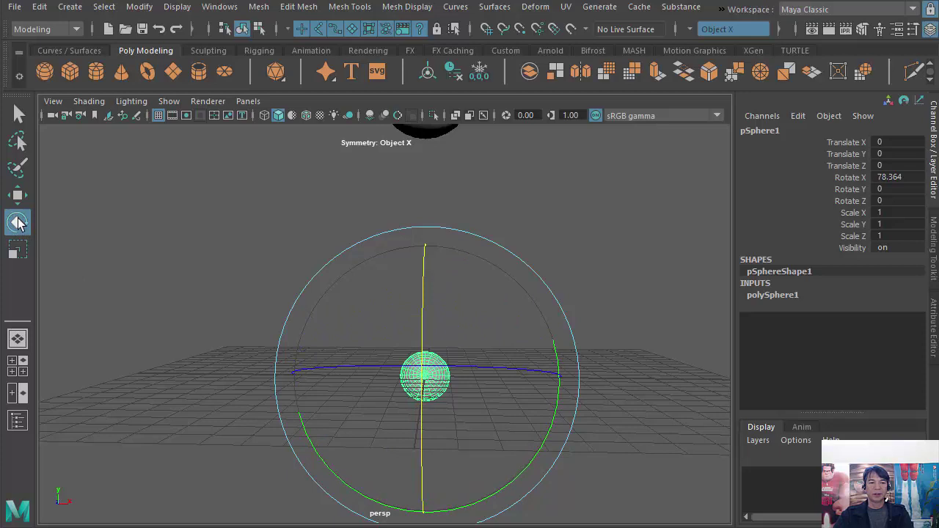
drag(420, 277, 421, 296)
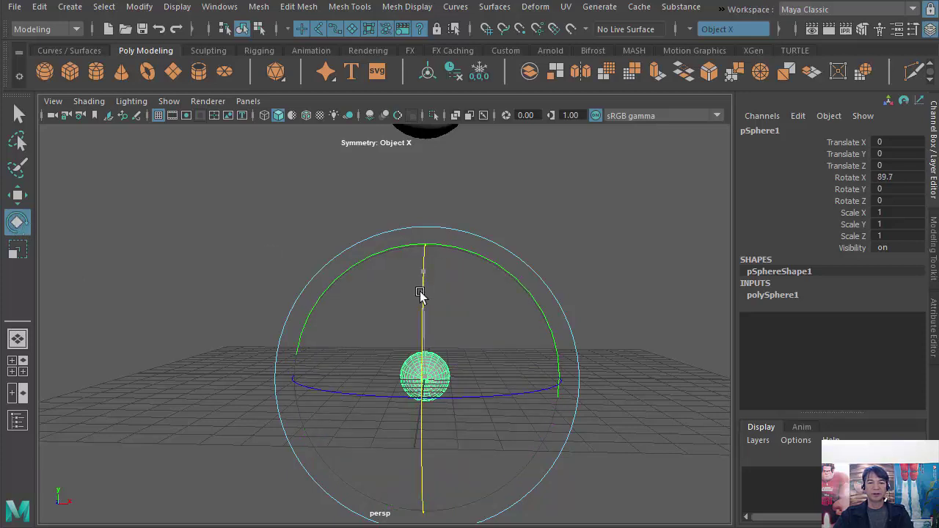
click(904, 176)
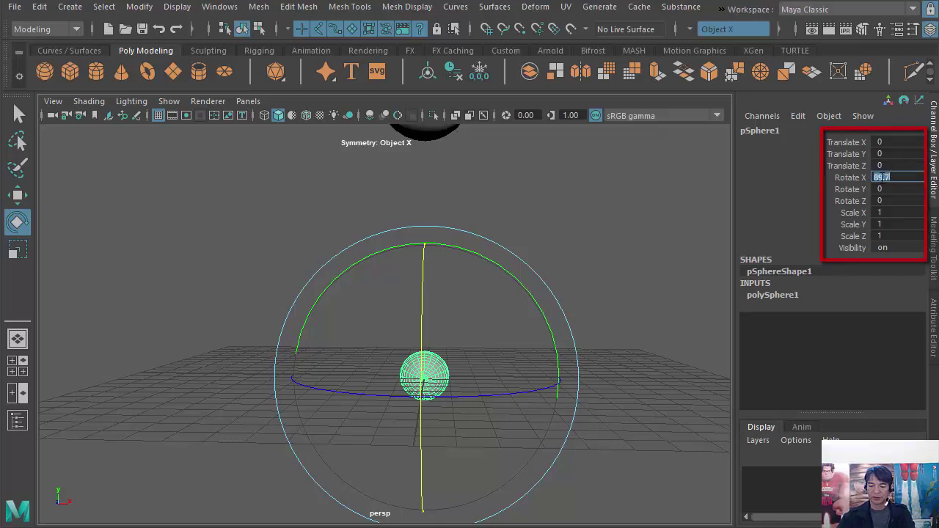
text(90)
key(Return)
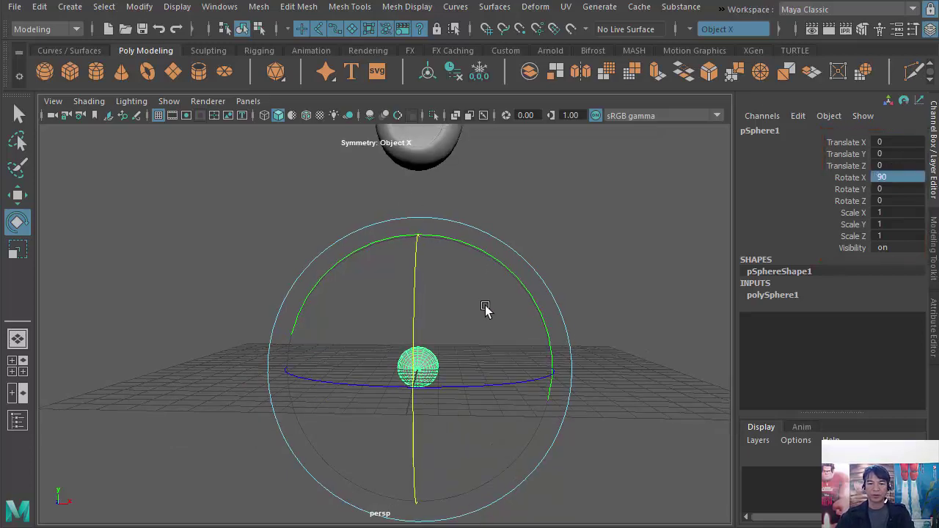
Shrink the rotate manipulator display and orbit up to bring the head into view
mouse_move(511, 345)
alt+mouse_down()
mouse_move(511, 323)
mouse_move(394, 195)
alt+mouse_up()
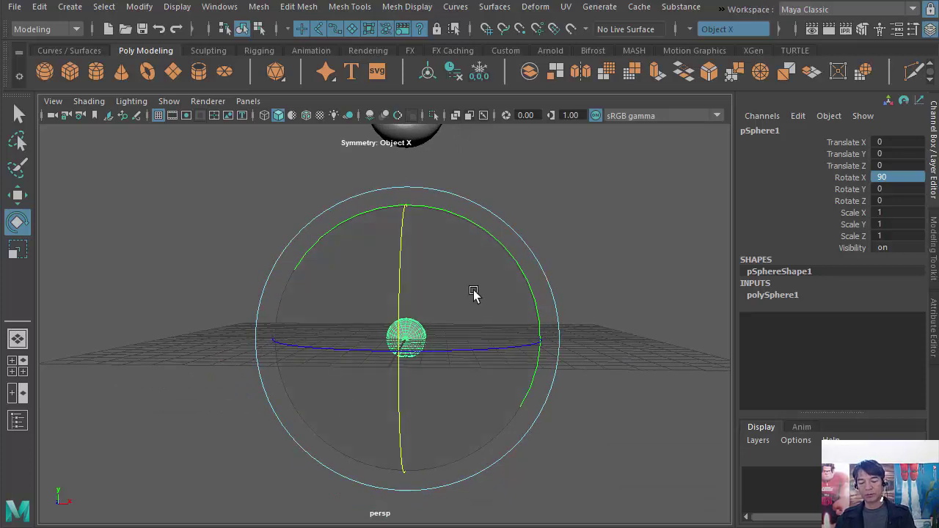
key(minus)
key(minus)
key(minus)
key(equal)
key(equal)
key(equal)
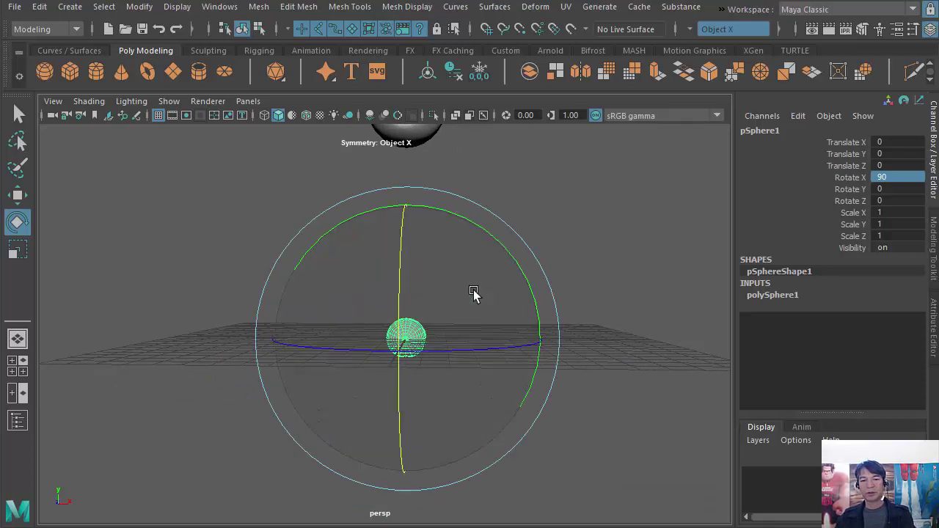
key(minus)
key(minus)
key(minus)
mouse_move(538, 336)
alt+mouse_down()
mouse_move(565, 352)
mouse_move(526, 369)
mouse_move(499, 396)
alt+mouse_up()
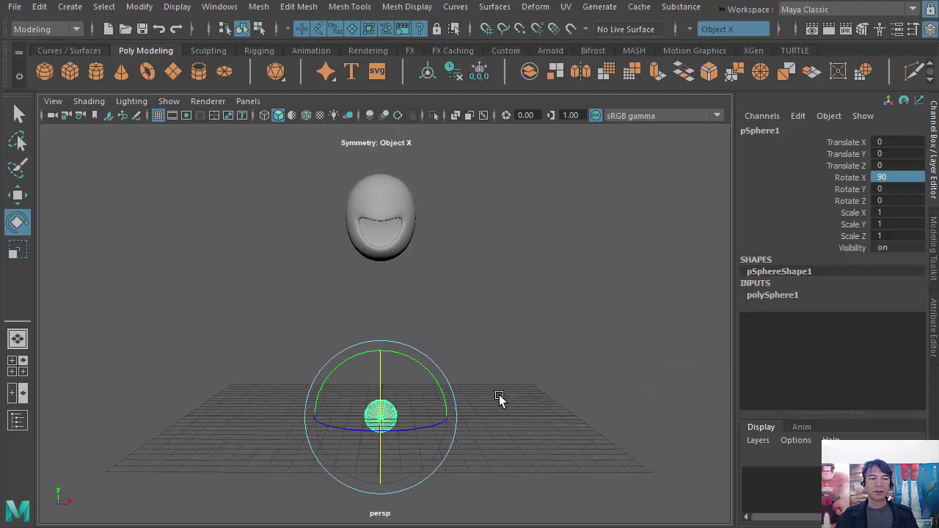
Move the sphere up to head height and frame it in the side view
click(18, 195)
drag(384, 392, 386, 209)
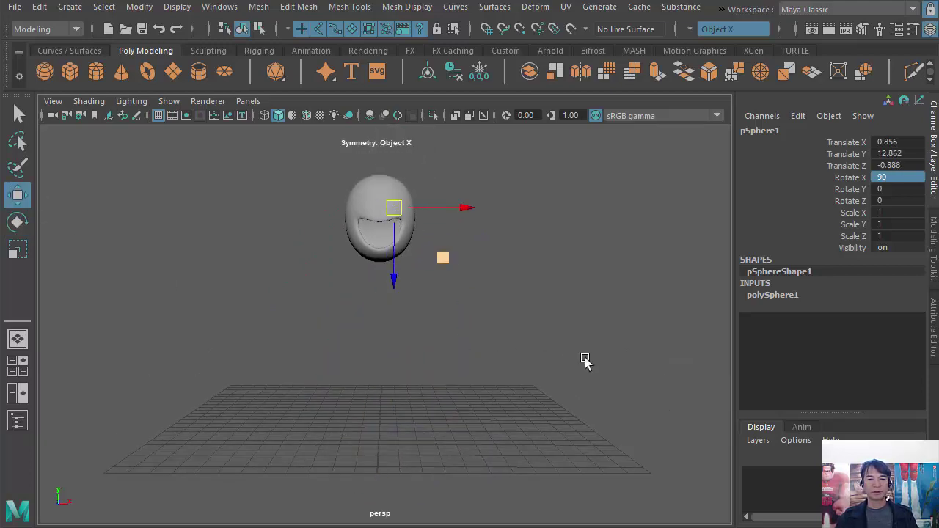
alt+drag(587, 361, 570, 440)
key(space)
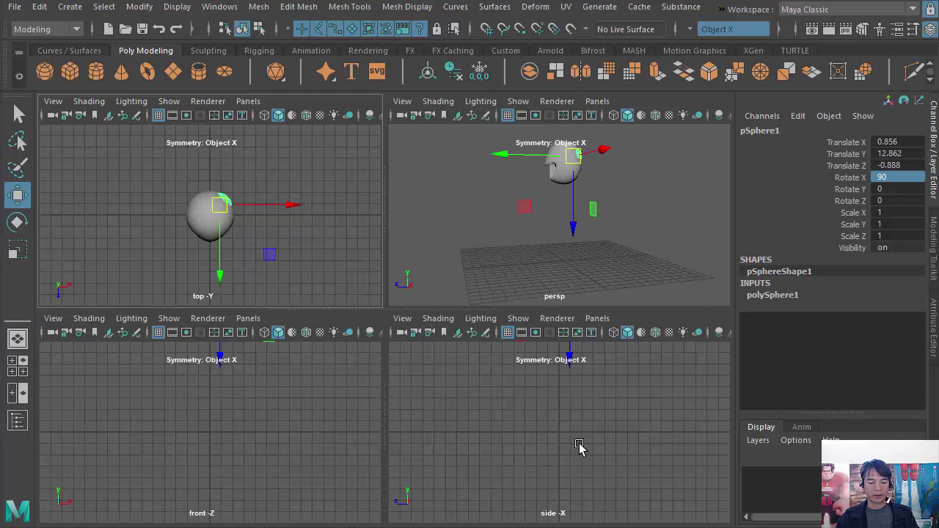
key(space)
key(f)
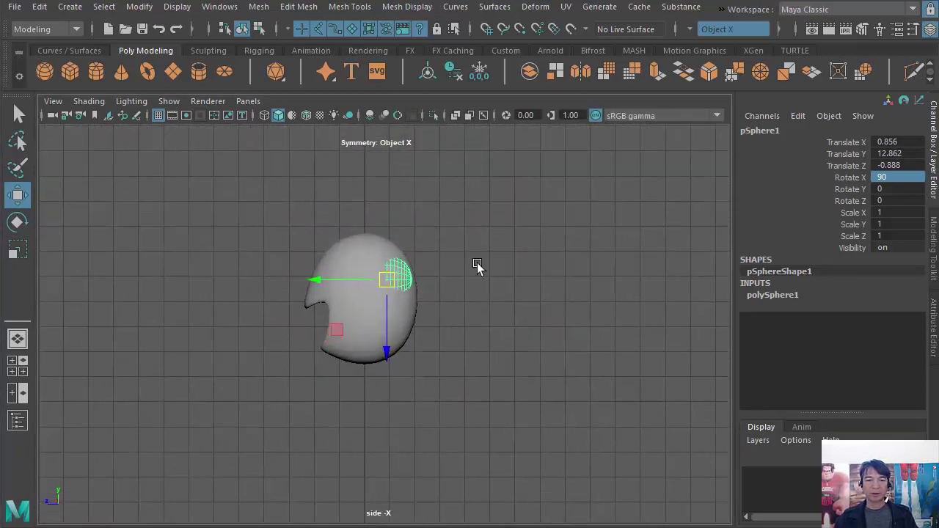
Slide the sphere against the head's upper front at Translate Y 13.547, Z 2.551
alt+middle_drag(477, 265, 576, 287)
drag(521, 273, 399, 281)
scroll(411, 316, up, 3)
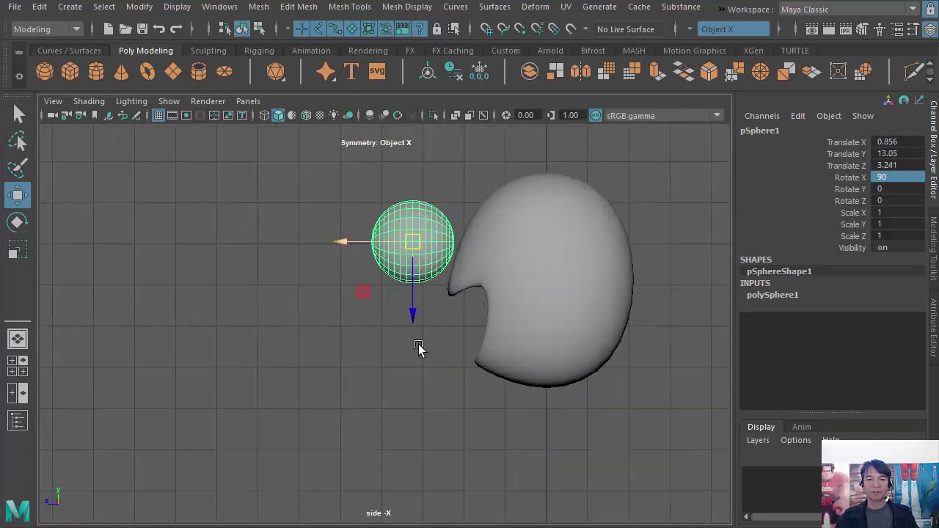
alt+middle_drag(419, 348, 390, 345)
mouse_move(376, 303)
mouse_down()
mouse_move(408, 264)
mouse_move(371, 267)
mouse_up()
click(17, 251)
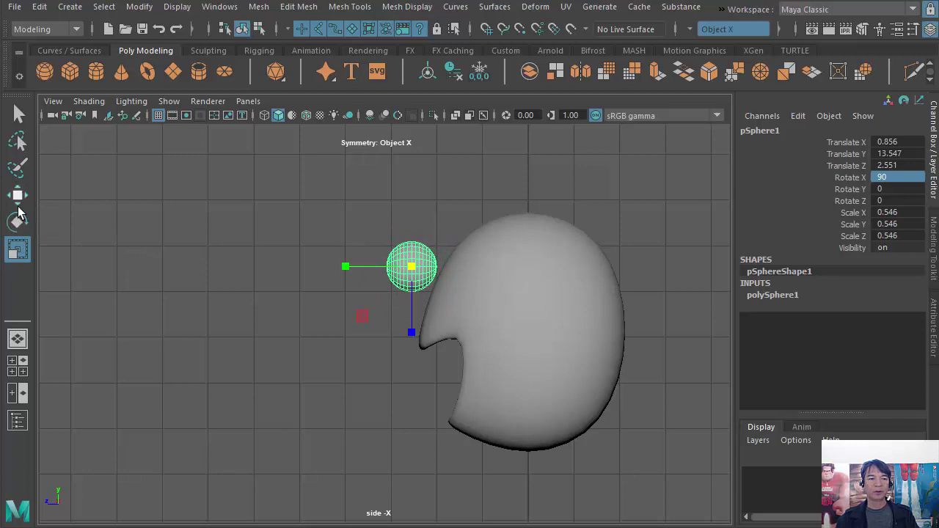
alt+middle_drag(111, 210, 38, 214)
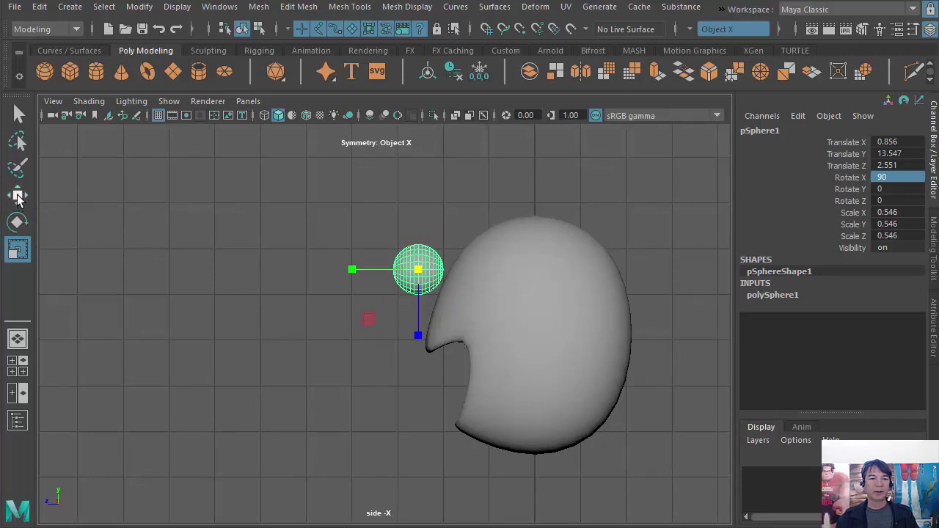
click(18, 195)
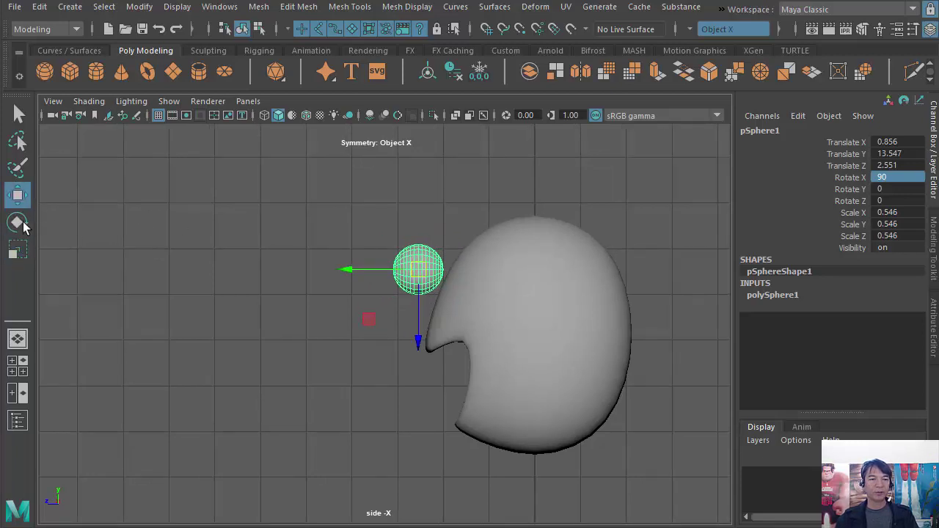
key(w)
click(18, 223)
key(e)
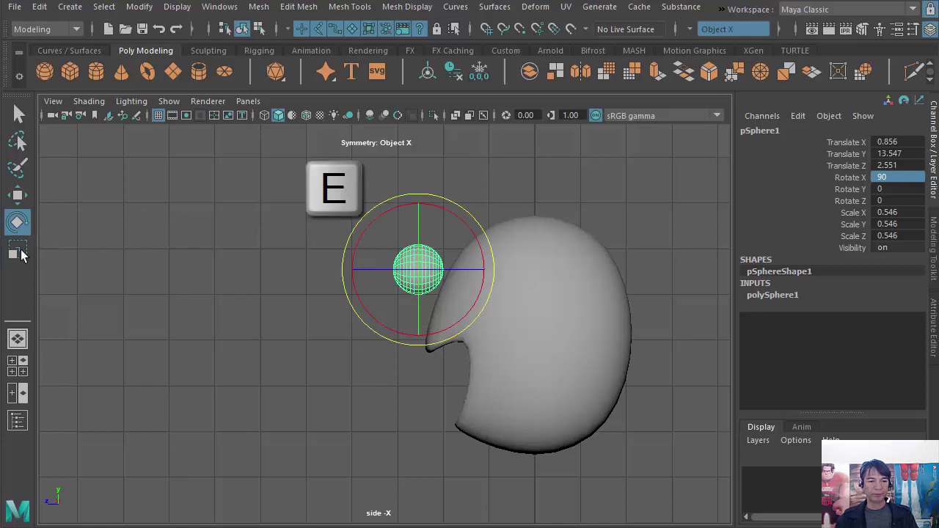
click(20, 252)
key(r)
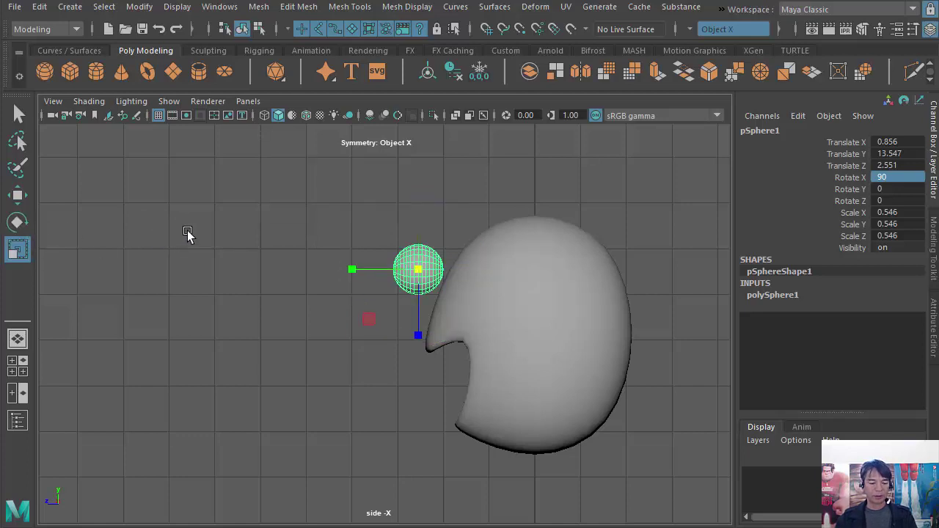
key(w)
key(e)
key(r)
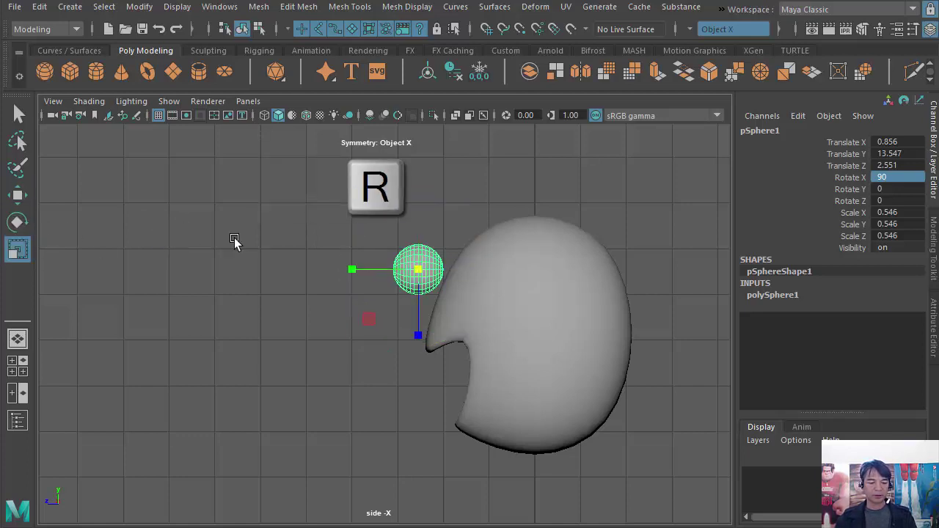
key(q)
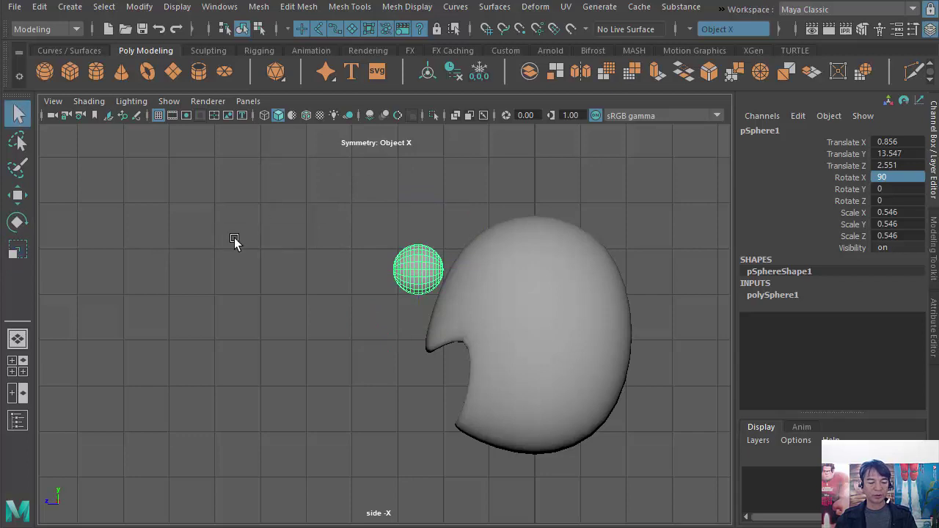
key(w)
key(r)
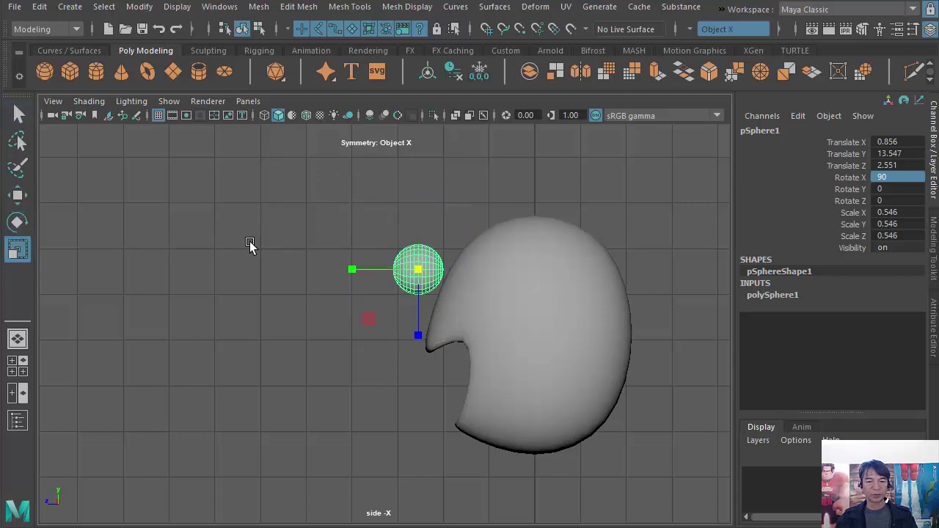
Nudge the eye sphere up and inward on the head, checking placement in four views
key(w)
drag(398, 287, 419, 325)
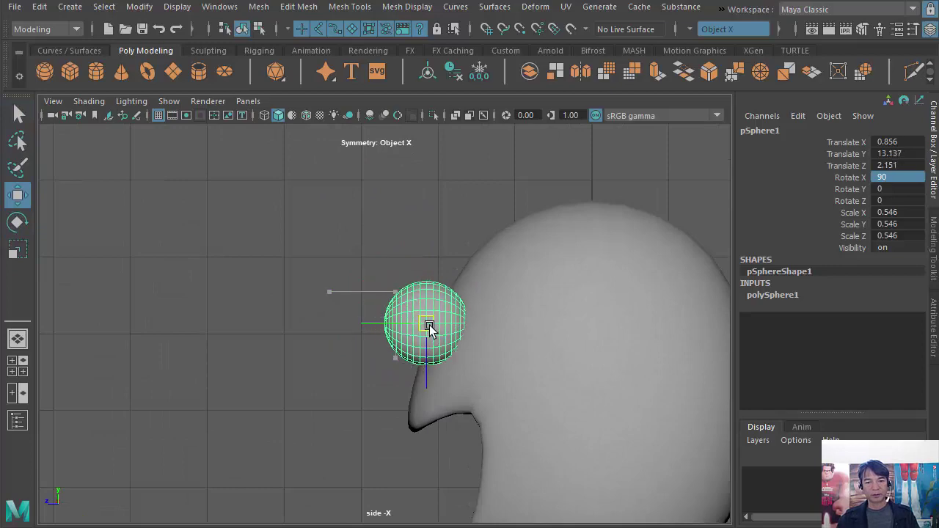
mouse_move(393, 270)
mouse_down()
mouse_move(387, 263)
mouse_move(382, 272)
mouse_up()
scroll(408, 292, up, 1)
key(space)
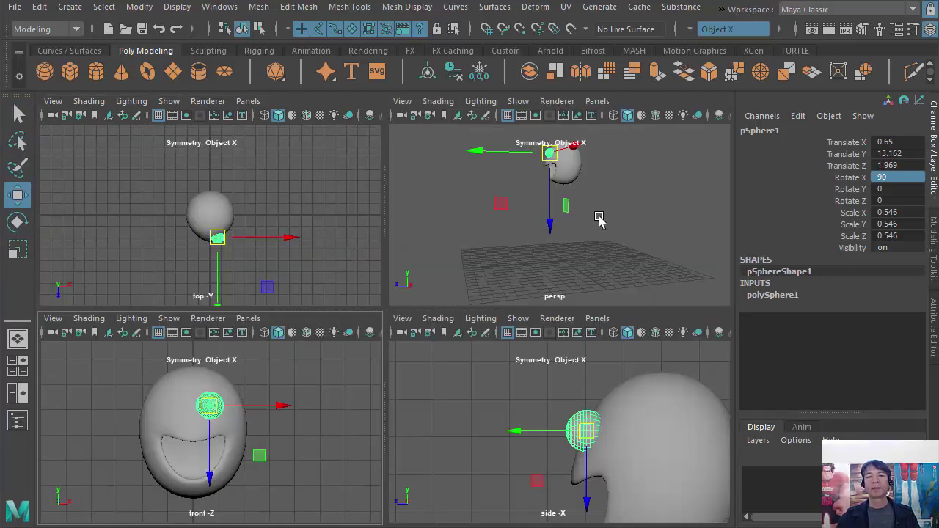
key(space)
alt+drag(583, 242, 546, 318)
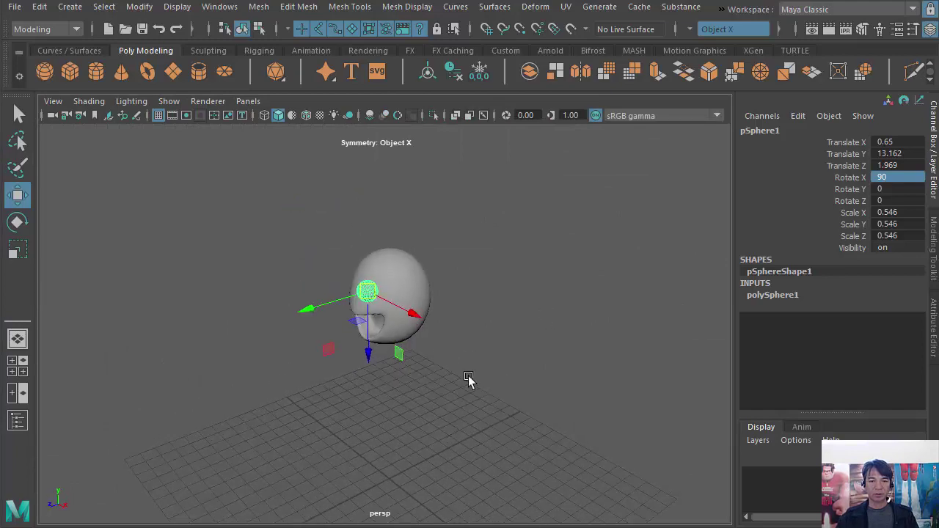
Flatten the eye sphere to Scale Y 0.274, keeping X and Z at 0.523
key(f)
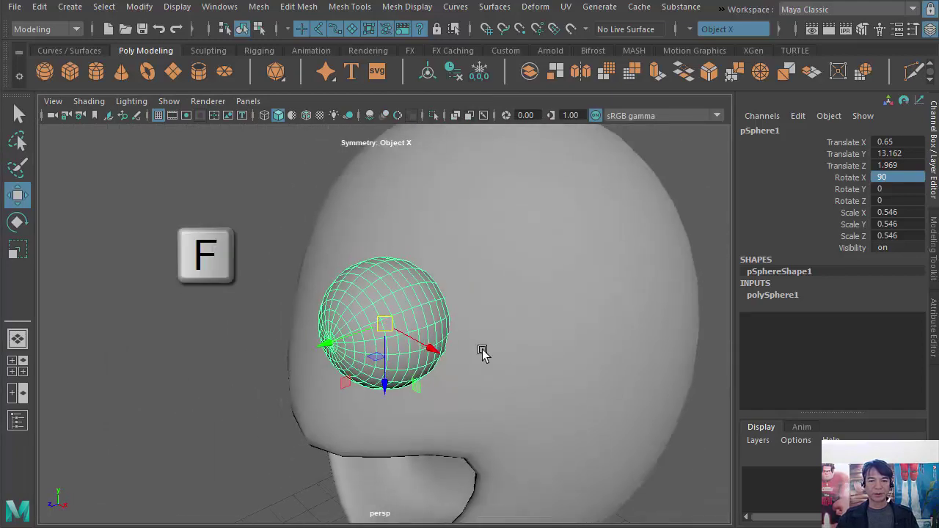
mouse_move(479, 352)
alt+mouse_down()
mouse_move(570, 254)
mouse_move(588, 307)
mouse_move(430, 360)
mouse_move(404, 377)
mouse_move(413, 390)
mouse_move(398, 315)
alt+mouse_up()
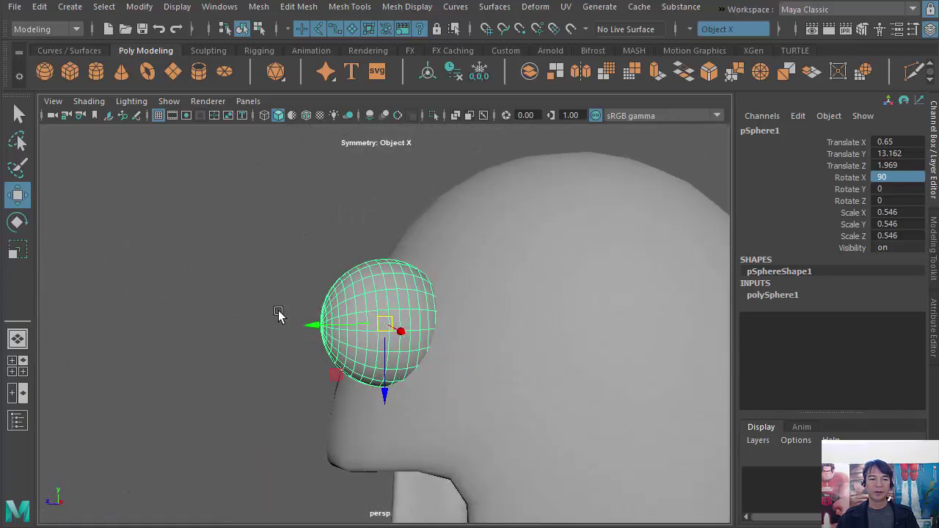
key(r)
alt+drag(210, 304, 291, 356)
mouse_move(317, 327)
mouse_down()
mouse_move(252, 329)
mouse_move(623, 373)
mouse_move(381, 325)
mouse_up()
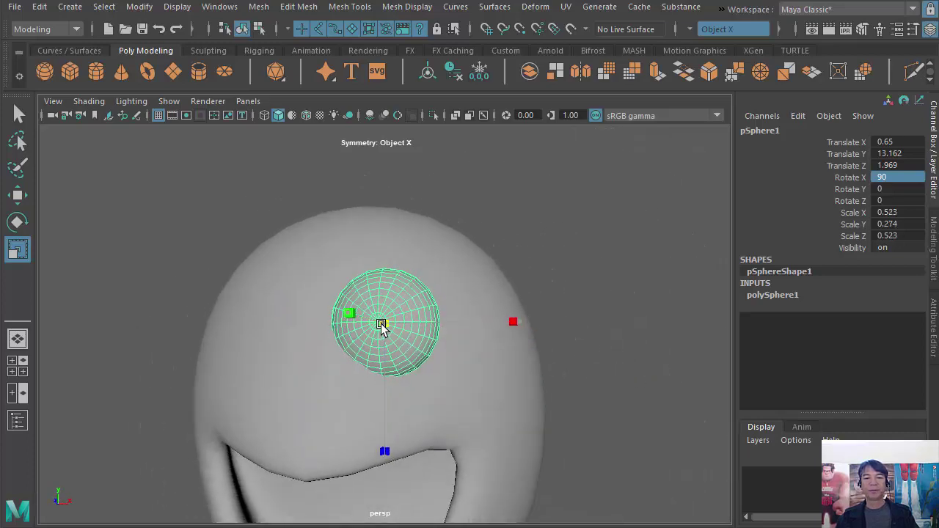
Shrink the eye slightly, fine-tuning its Z scale to 0.524
alt+drag(459, 388, 477, 359)
mouse_move(392, 456)
mouse_down()
mouse_move(383, 459)
mouse_move(379, 415)
mouse_move(383, 466)
mouse_move(501, 413)
mouse_move(419, 430)
mouse_move(381, 469)
mouse_move(383, 463)
mouse_up()
mouse_move(383, 462)
alt+mouse_down()
mouse_move(446, 377)
mouse_move(440, 436)
mouse_move(384, 448)
mouse_move(433, 396)
mouse_move(451, 409)
alt+mouse_up()
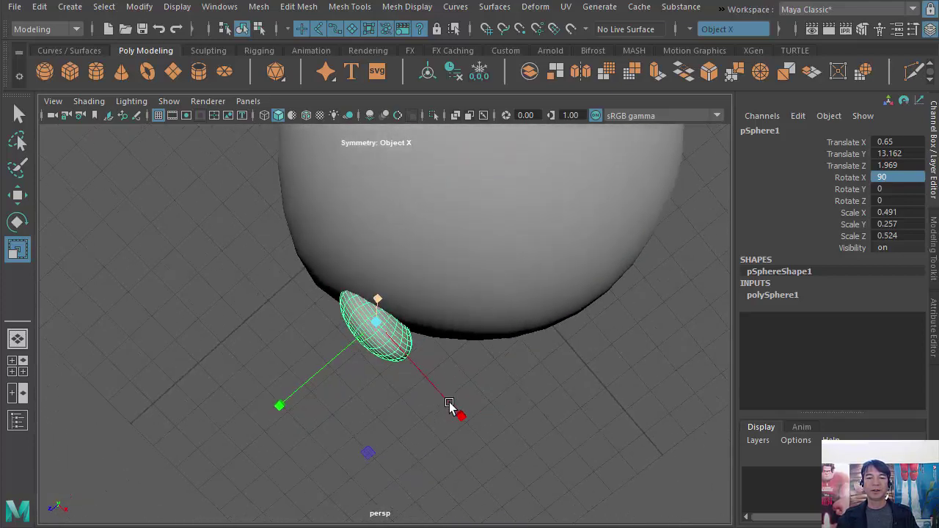
mouse_move(443, 317)
alt+mouse_down()
mouse_move(482, 364)
mouse_move(212, 287)
alt+mouse_up()
Tilt the eye to Rotate X 69.604, Y 25.069 and push it flush onto the face
key(e)
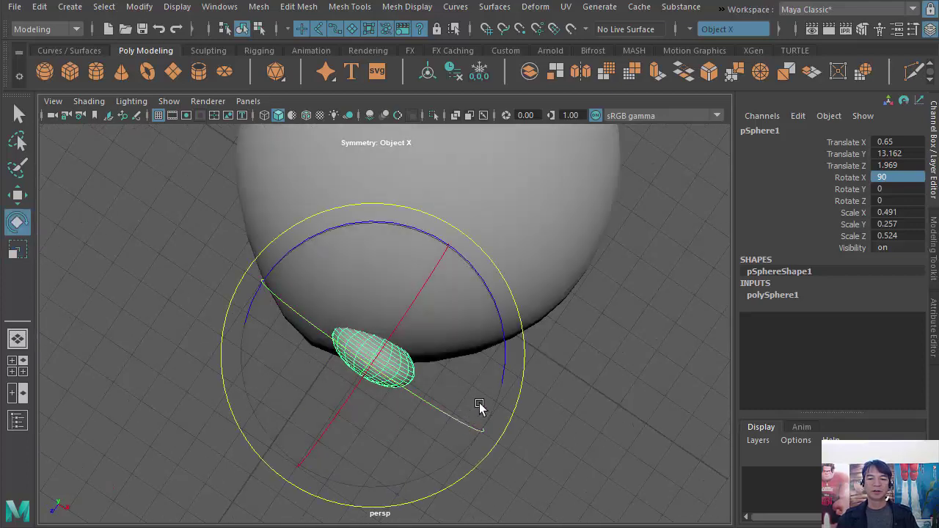
mouse_move(480, 408)
mouse_down()
mouse_move(504, 380)
mouse_move(505, 319)
mouse_up()
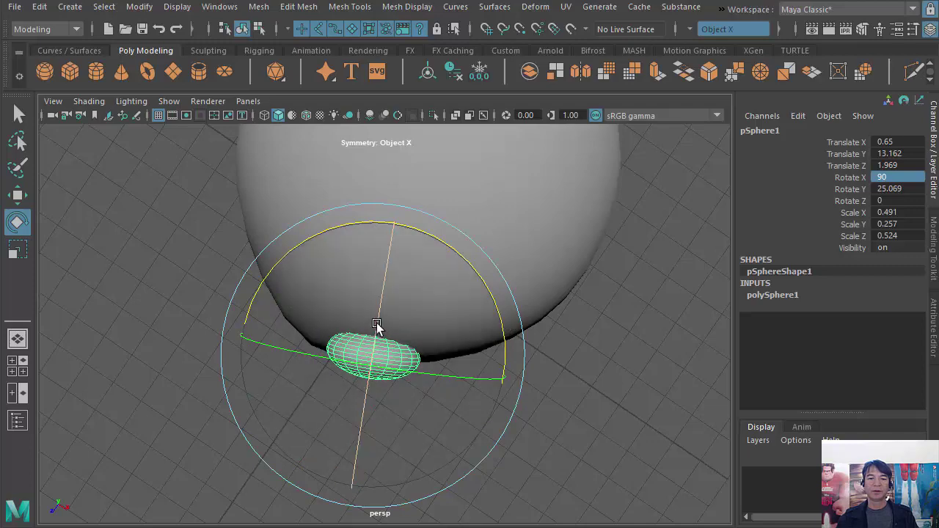
mouse_move(380, 330)
alt+mouse_down()
mouse_move(543, 357)
mouse_move(554, 329)
mouse_move(545, 331)
alt+mouse_up()
key(w)
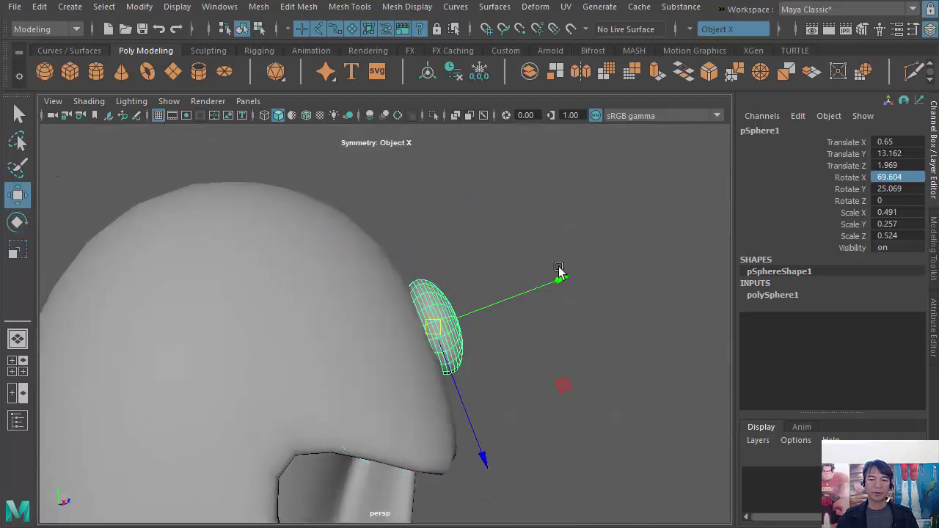
drag(562, 272, 547, 287)
mouse_move(639, 354)
alt+mouse_down()
mouse_move(474, 374)
mouse_move(566, 377)
mouse_move(533, 363)
alt+mouse_up()
mouse_move(273, 455)
alt+mouse_down()
mouse_move(539, 310)
mouse_move(501, 357)
mouse_move(327, 293)
mouse_move(488, 310)
mouse_move(479, 326)
mouse_move(476, 315)
mouse_move(570, 310)
mouse_move(545, 325)
mouse_move(512, 321)
alt+mouse_up()
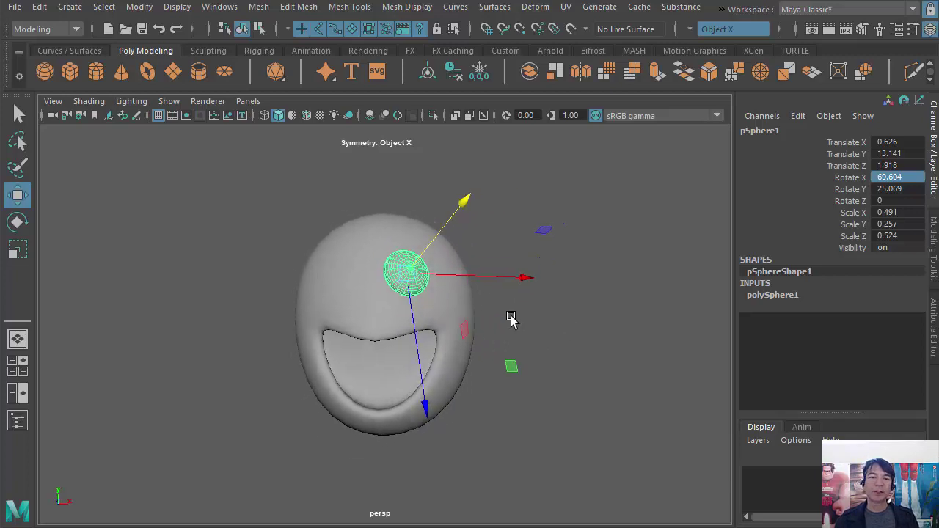
click(40, 7)
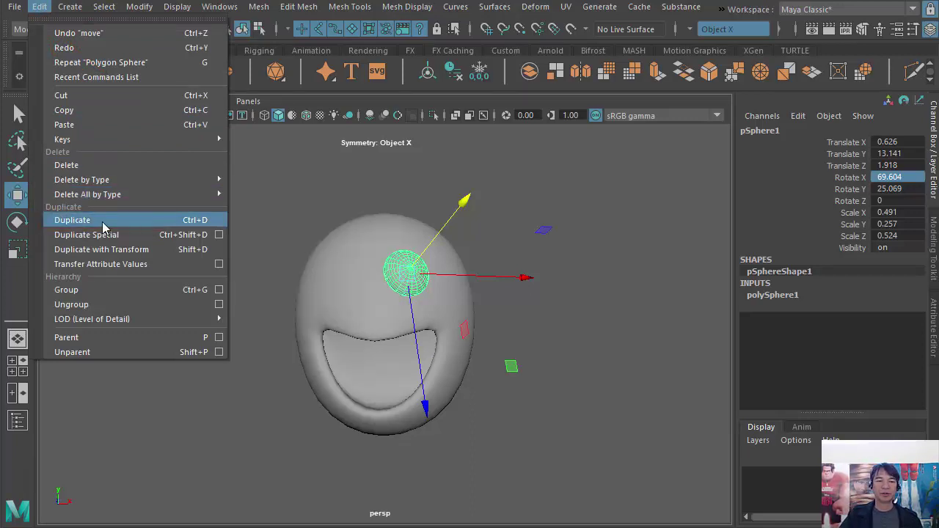
Duplicate the eye as pSphere2, move it to X -0.749 and tilt it to Rotate X 63.845
click(93, 225)
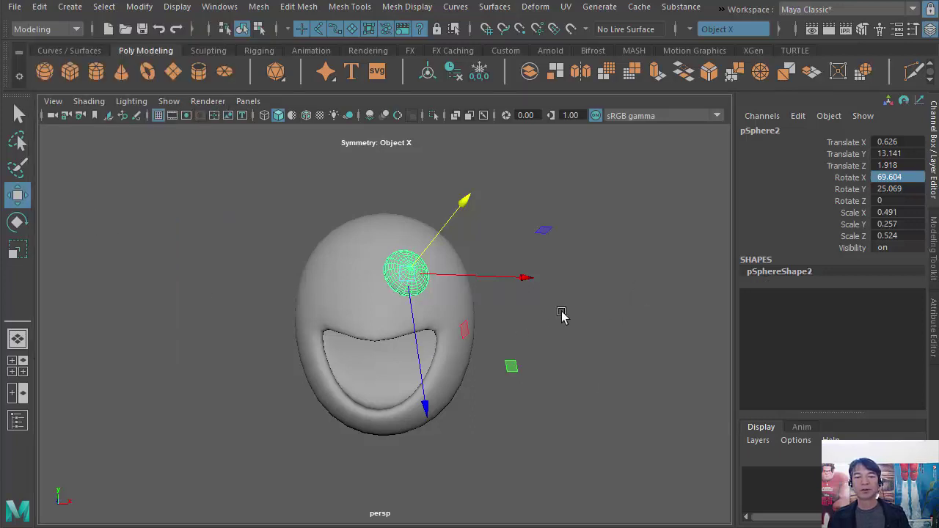
mouse_move(562, 314)
alt+mouse_down()
mouse_move(568, 344)
mouse_move(557, 325)
mouse_move(629, 350)
mouse_move(633, 359)
mouse_move(609, 357)
mouse_move(631, 369)
mouse_move(524, 325)
alt+mouse_up()
drag(462, 308, 360, 308)
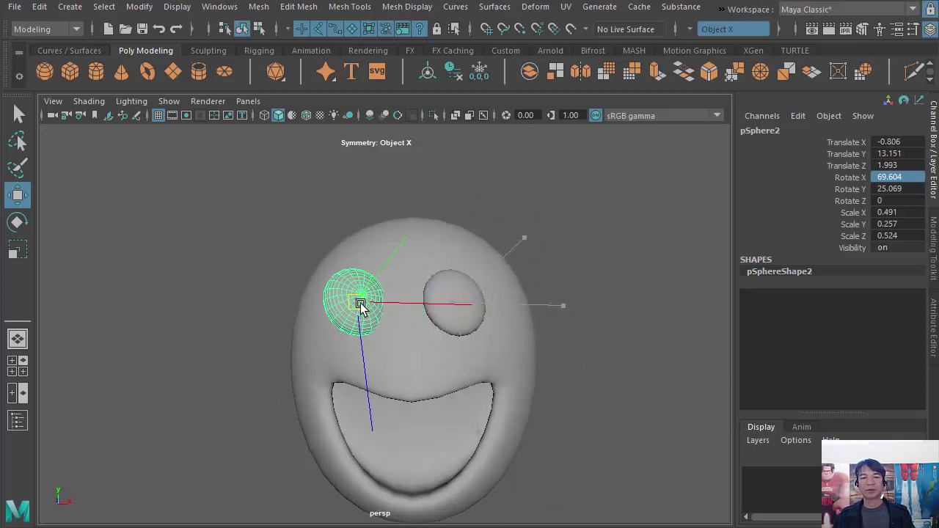
mouse_move(514, 356)
alt+mouse_down()
mouse_move(551, 369)
mouse_move(527, 361)
mouse_move(543, 371)
mouse_move(538, 430)
mouse_move(526, 430)
alt+mouse_up()
key(e)
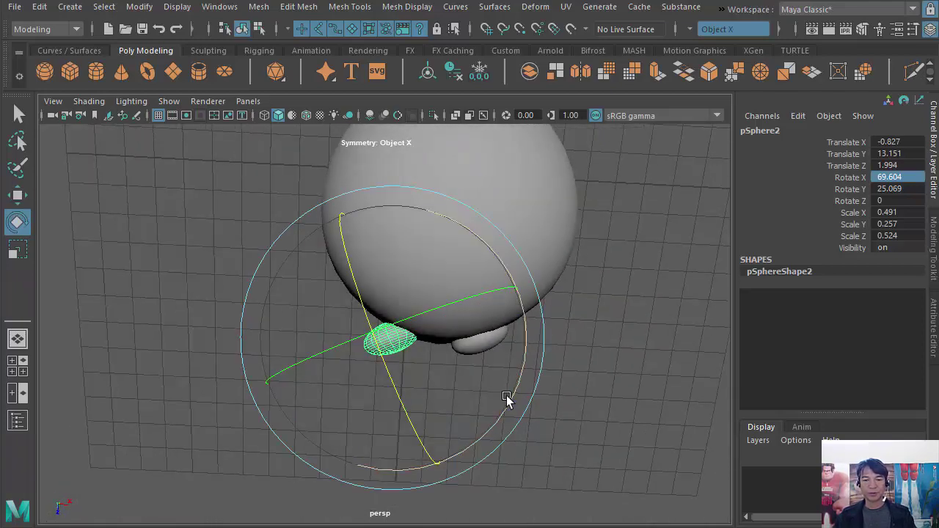
mouse_move(496, 394)
mouse_down()
mouse_move(419, 445)
mouse_move(461, 328)
mouse_move(564, 323)
mouse_move(494, 300)
mouse_move(477, 340)
mouse_move(487, 272)
mouse_move(293, 267)
mouse_move(348, 300)
mouse_move(579, 394)
mouse_up()
key(w)
key(e)
Centre the face in the front view and select the copied left eye
click(578, 394)
scroll(523, 329, up, 1)
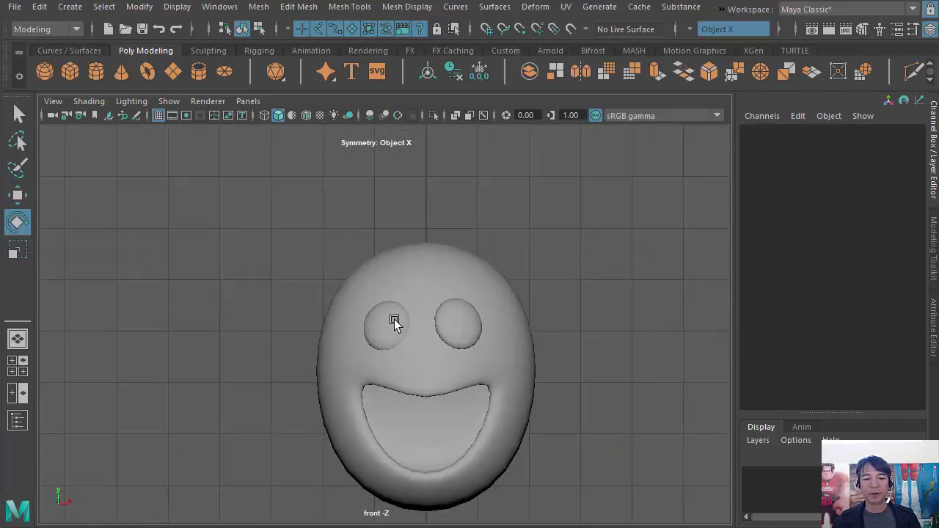
alt+middle_drag(389, 305, 391, 284)
scroll(517, 267, down, 2)
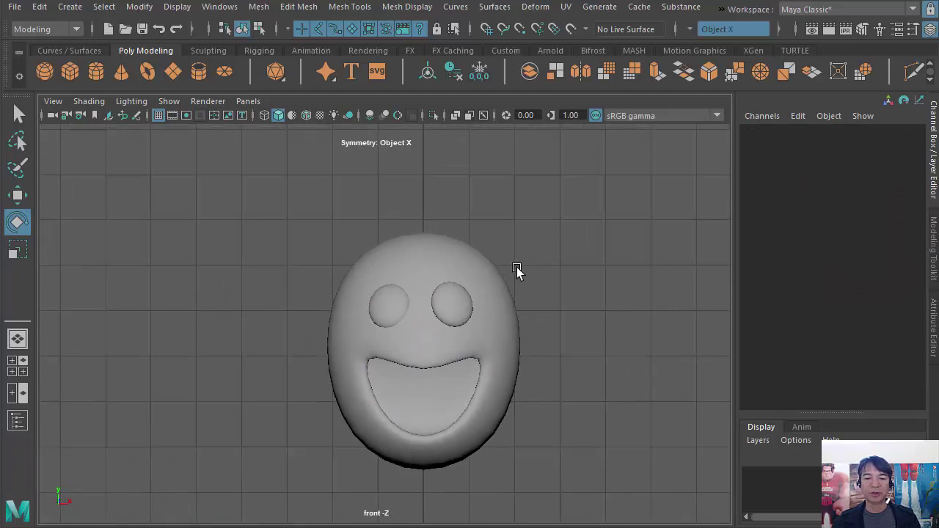
scroll(524, 286, up, 2)
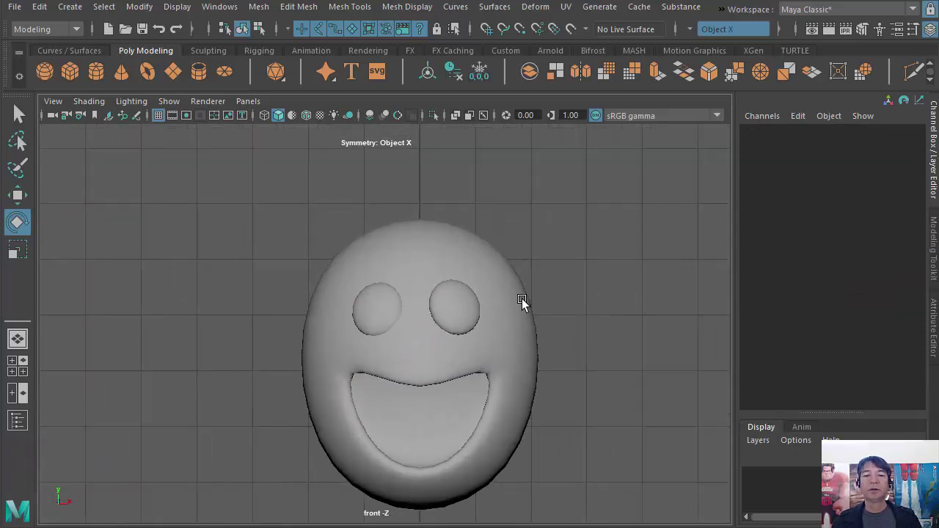
click(456, 302)
click(615, 444)
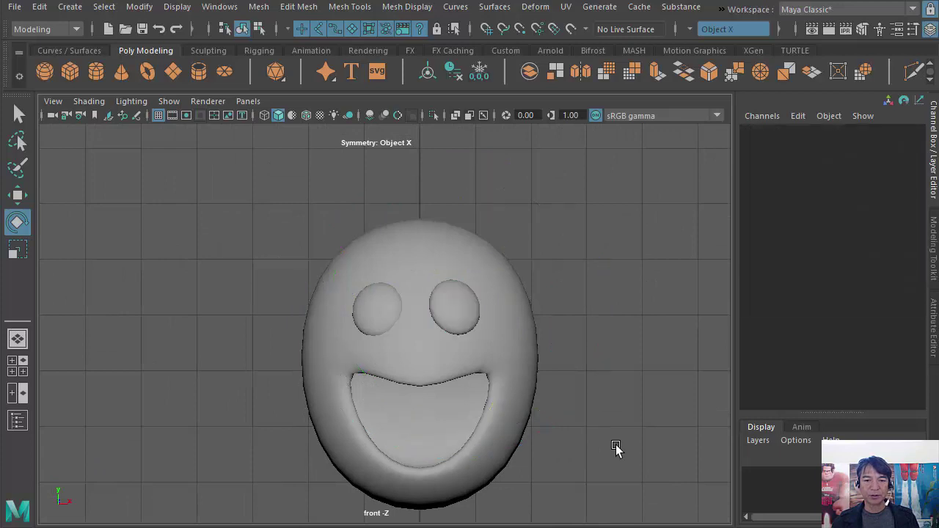
click(387, 309)
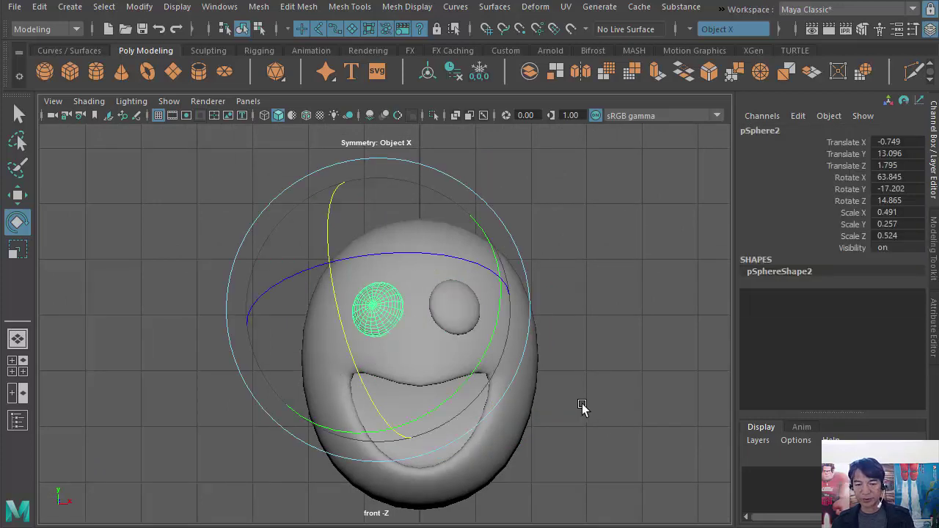
Delete the hand-placed left eye and select the remaining right eye
key(Delete)
click(449, 317)
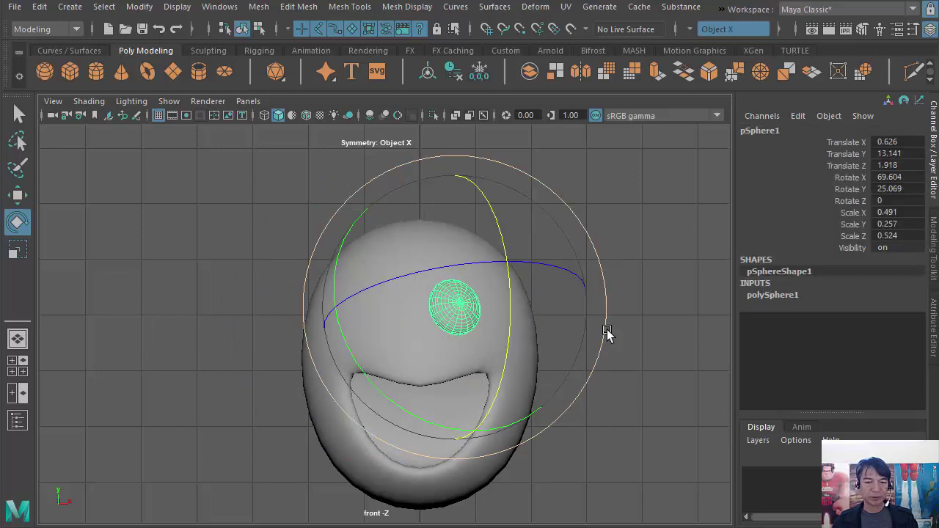
key(w)
click(19, 115)
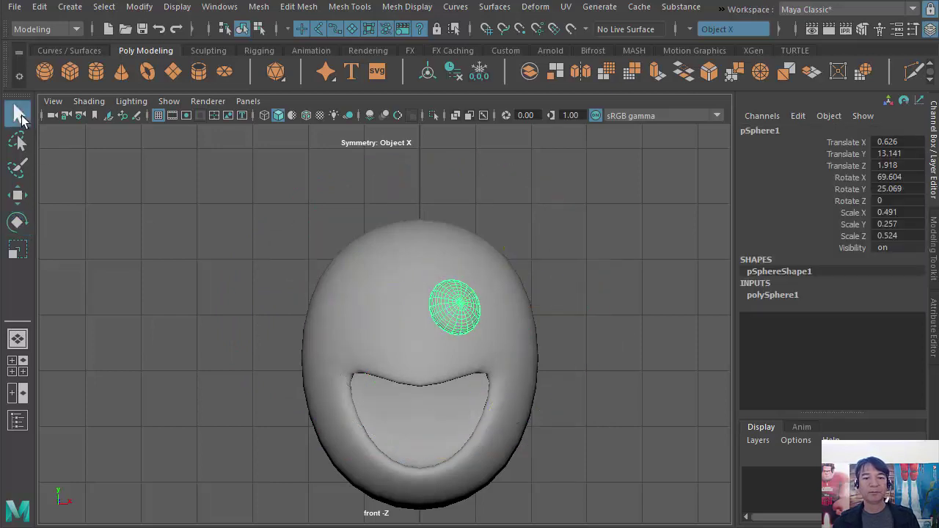
Duplicate the right eye in place as a new pSphere2 at Translate X 0.626
scroll(570, 216, up, 2)
alt+middle_drag(570, 216, 590, 210)
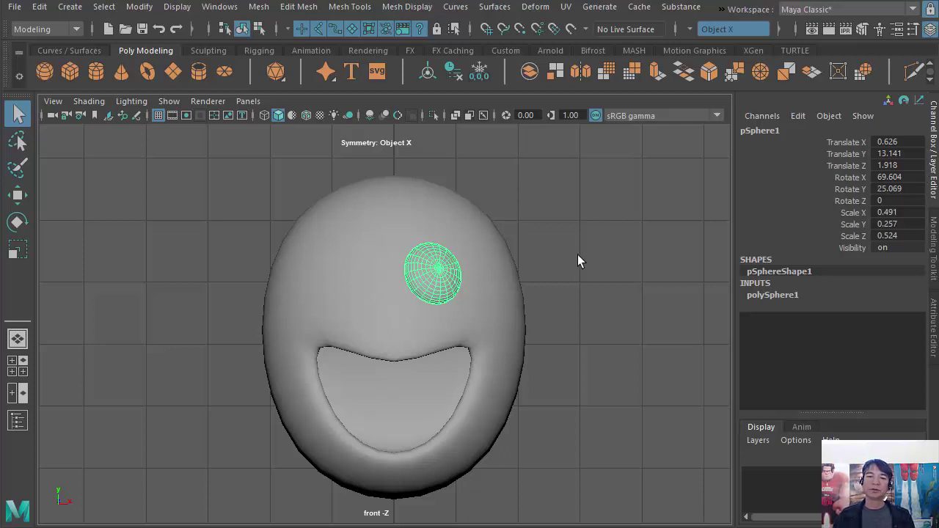
alt+middle_drag(435, 257, 473, 257)
scroll(574, 193, down, 2)
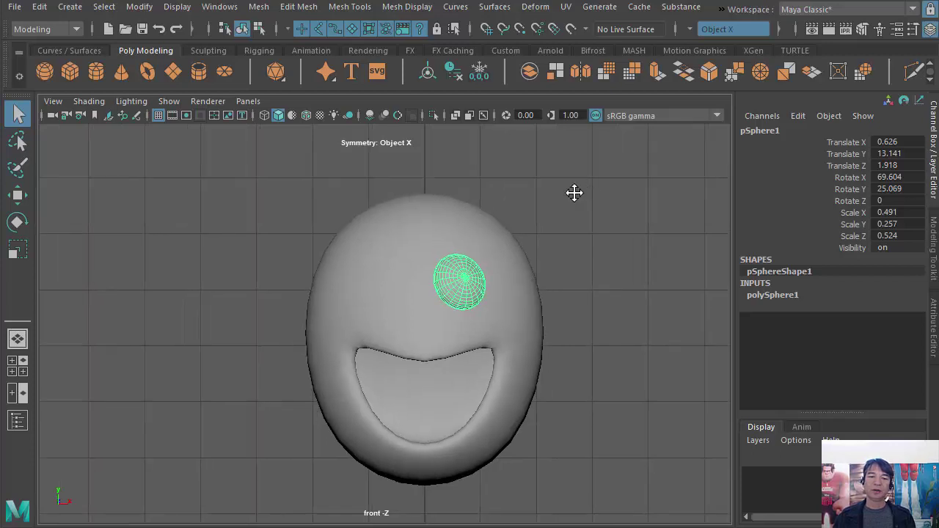
scroll(583, 195, down, 1)
click(39, 7)
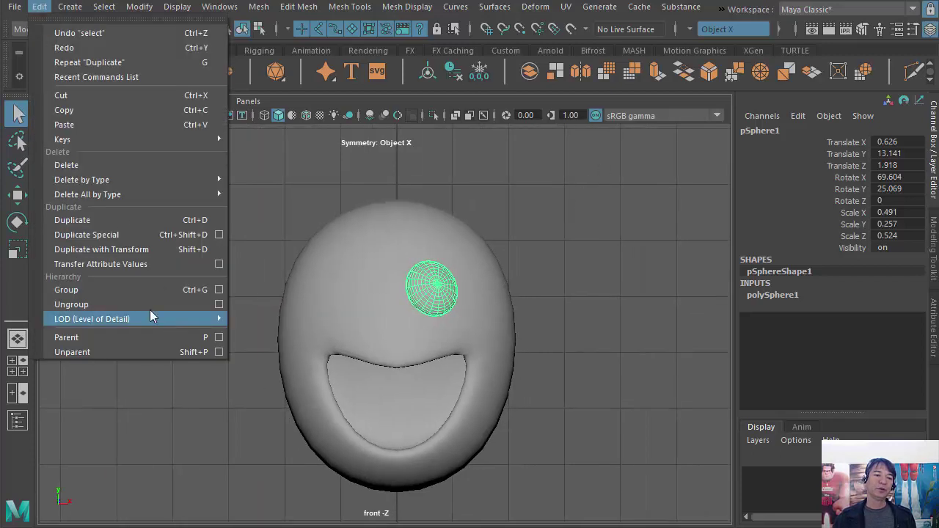
click(88, 222)
scroll(544, 239, down, 1)
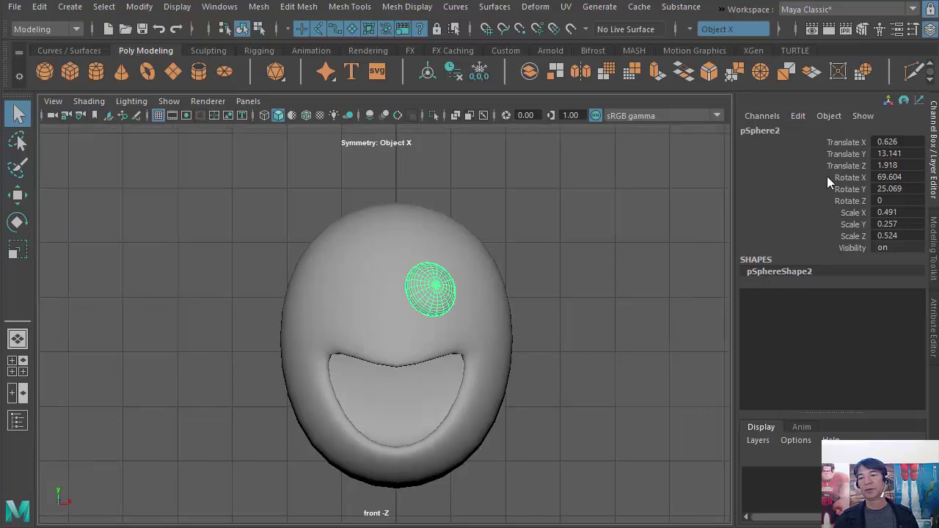
Mirror pSphere2 by setting Translate X to -0.626 and Rotate Y to -25.069
double_click(884, 141)
text(-0.626)
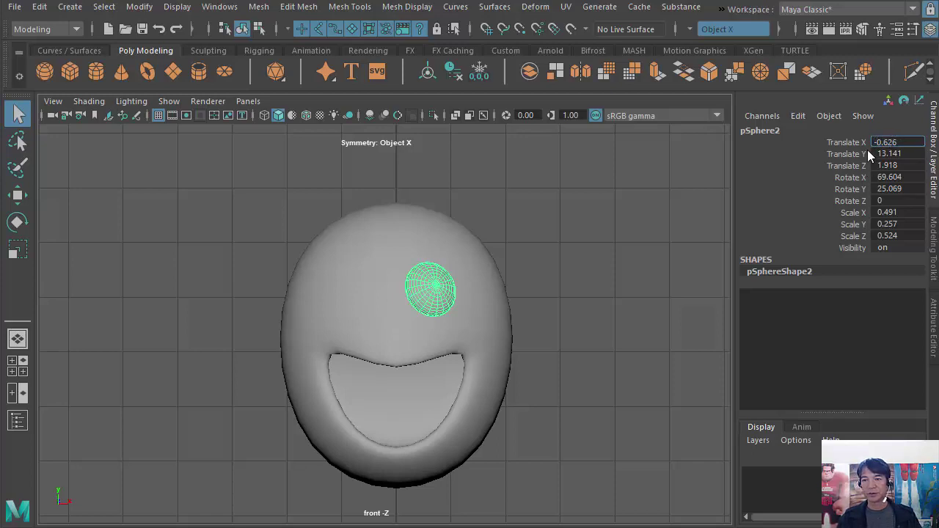
key(Return)
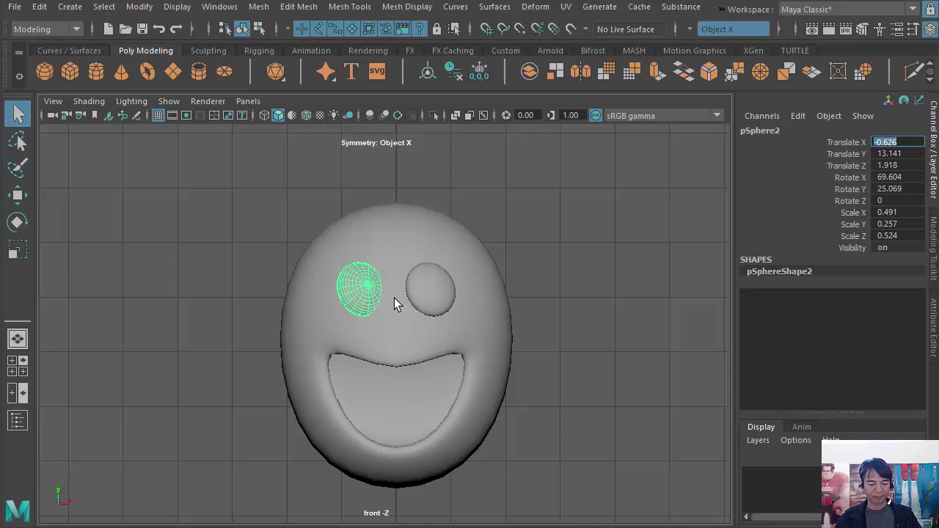
scroll(394, 298, up, 2)
scroll(440, 323, up, 2)
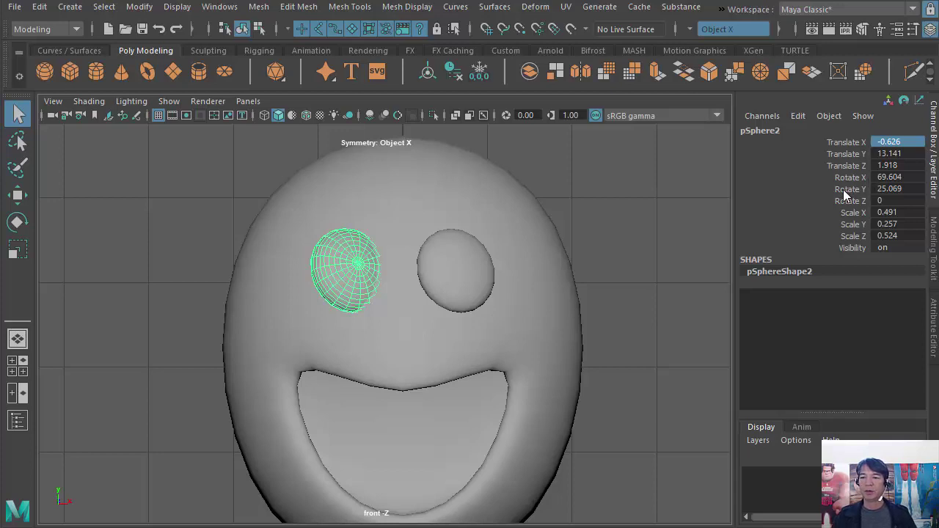
double_click(888, 189)
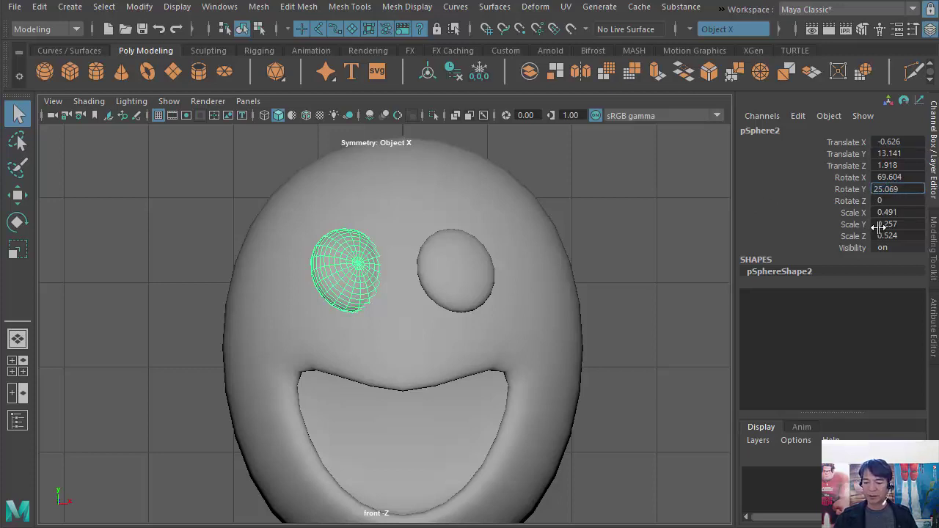
key(Return)
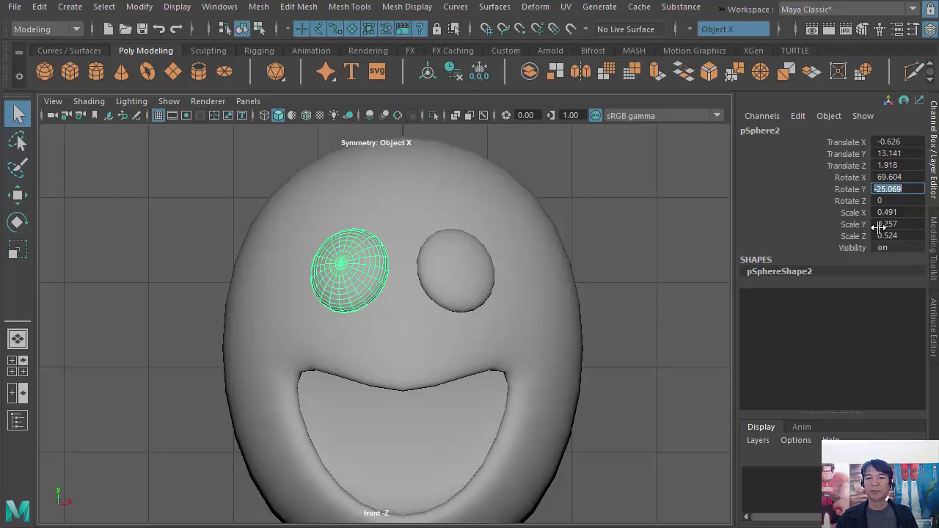
key(Tab)
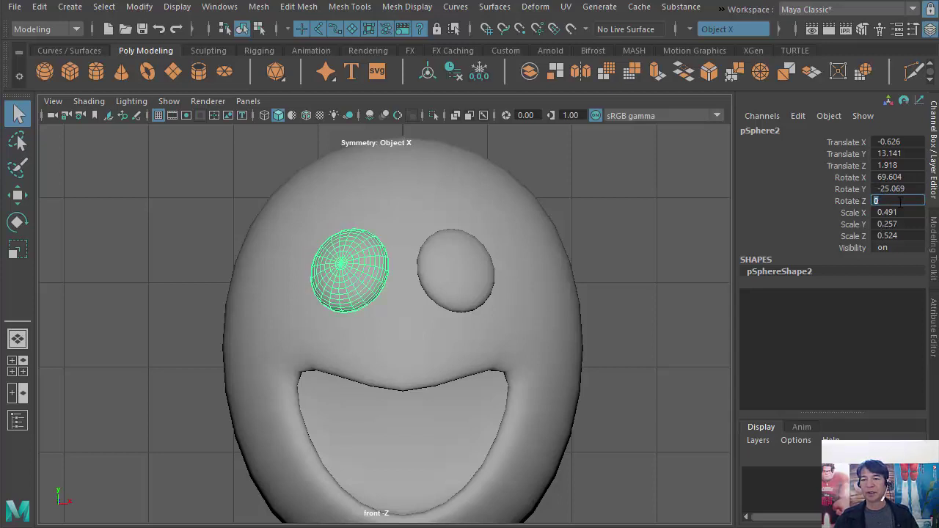
Select both eyes to compare them, then return to the full perspective view
click(642, 276)
click(450, 275)
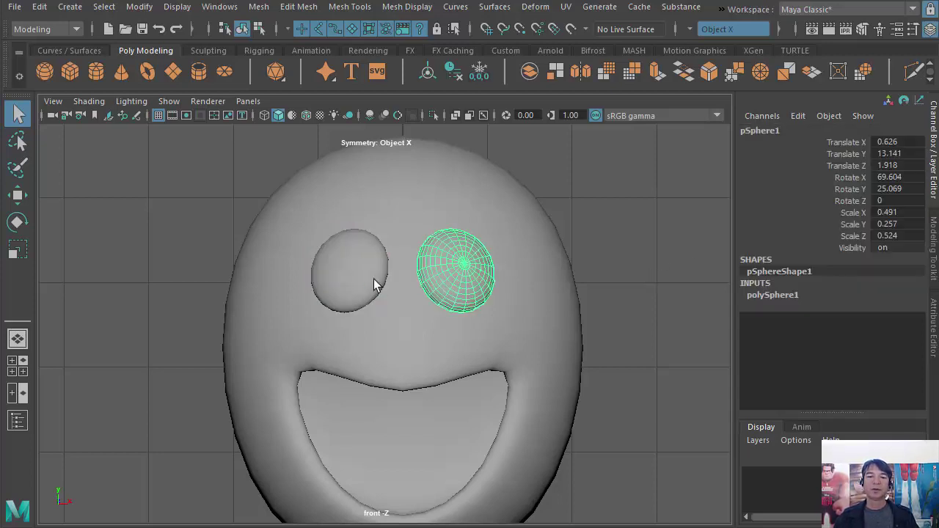
shift+click(374, 285)
mouse_move(641, 315)
alt+right_down()
mouse_move(617, 317)
mouse_move(625, 322)
alt+right_up()
click(625, 323)
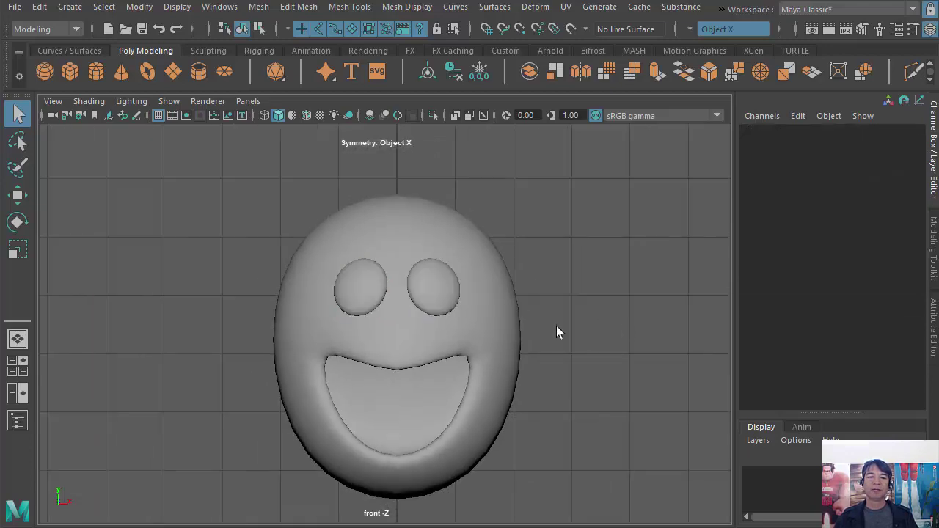
key(space)
key(space)
Select the right eye and duplicate it as pSphere3
mouse_move(598, 269)
alt+mouse_down()
mouse_move(469, 262)
mouse_move(497, 254)
mouse_move(614, 269)
mouse_move(536, 317)
mouse_move(543, 379)
mouse_move(431, 317)
mouse_move(600, 340)
mouse_move(463, 316)
mouse_move(419, 331)
mouse_move(504, 358)
alt+mouse_up()
scroll(432, 317, up, 2)
click(435, 322)
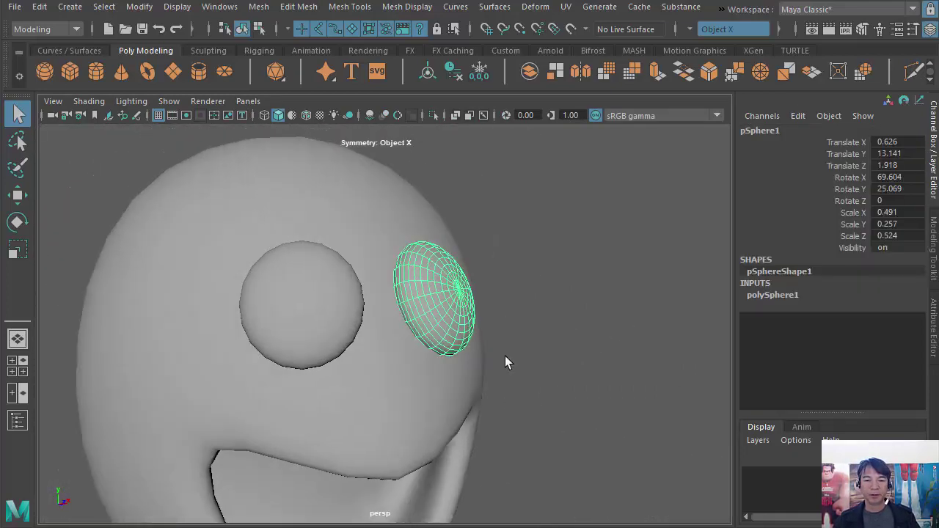
click(38, 6)
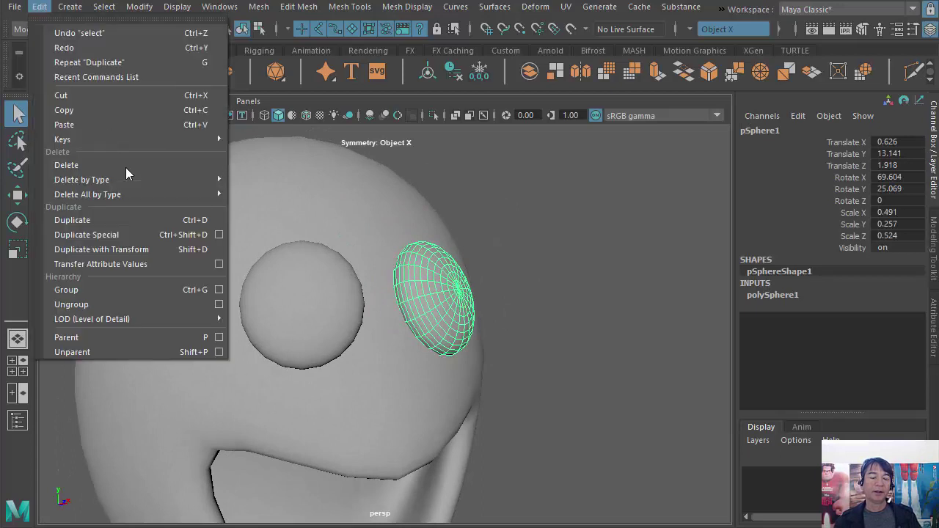
click(108, 220)
Push the copy just in front of the eye to Translate X 0.767, Z 2.22
alt+drag(440, 323, 477, 313)
click(17, 194)
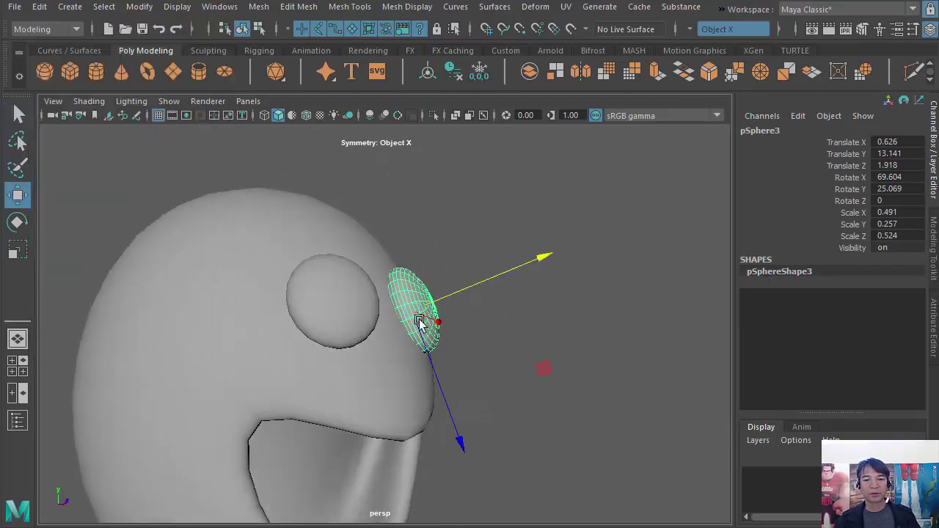
mouse_move(419, 318)
alt+mouse_down()
mouse_move(430, 331)
mouse_move(482, 328)
alt+mouse_up()
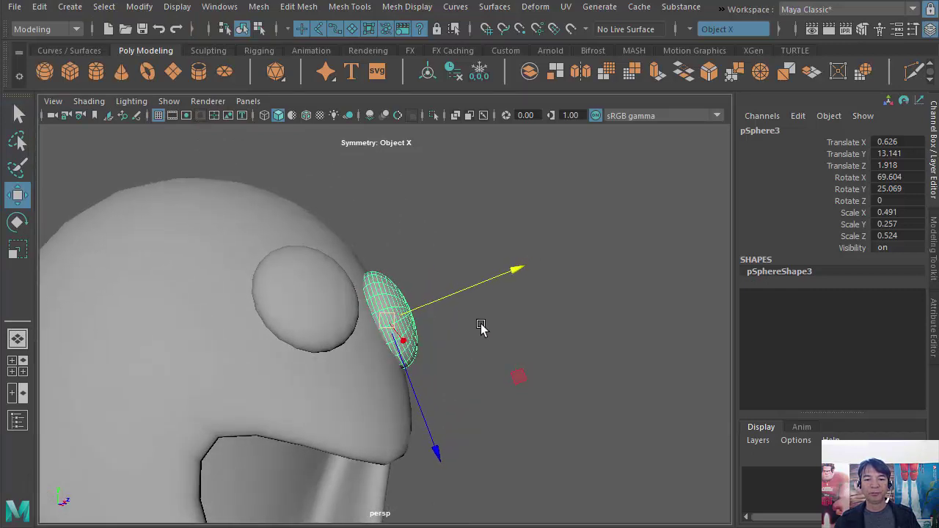
mouse_move(451, 299)
mouse_down()
mouse_move(478, 294)
mouse_move(503, 321)
mouse_move(438, 327)
mouse_up()
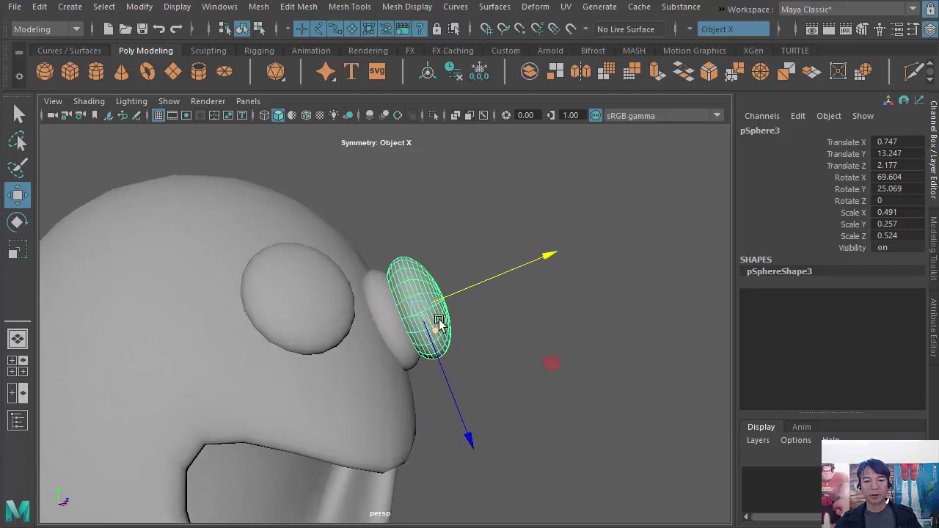
drag(487, 281, 487, 289)
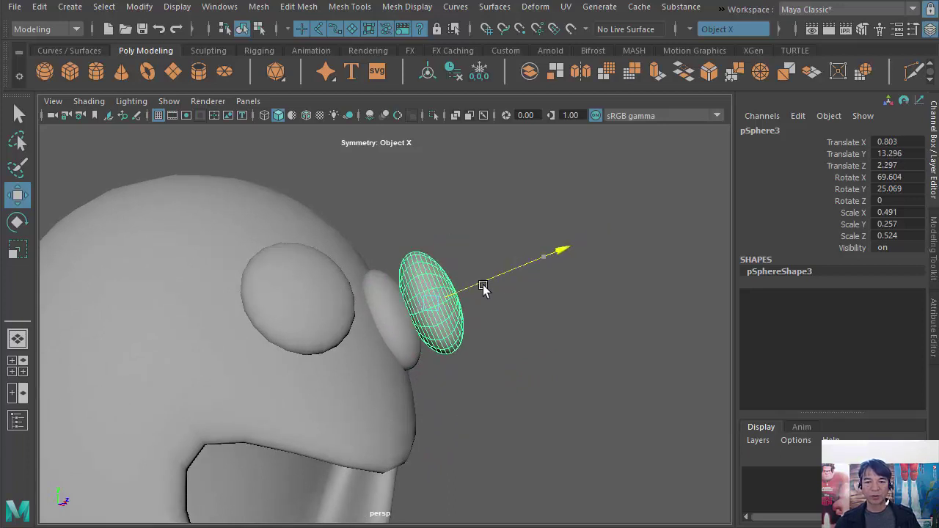
mouse_move(637, 386)
alt+mouse_down()
mouse_move(536, 333)
mouse_move(585, 325)
mouse_move(533, 300)
mouse_move(470, 290)
alt+mouse_up()
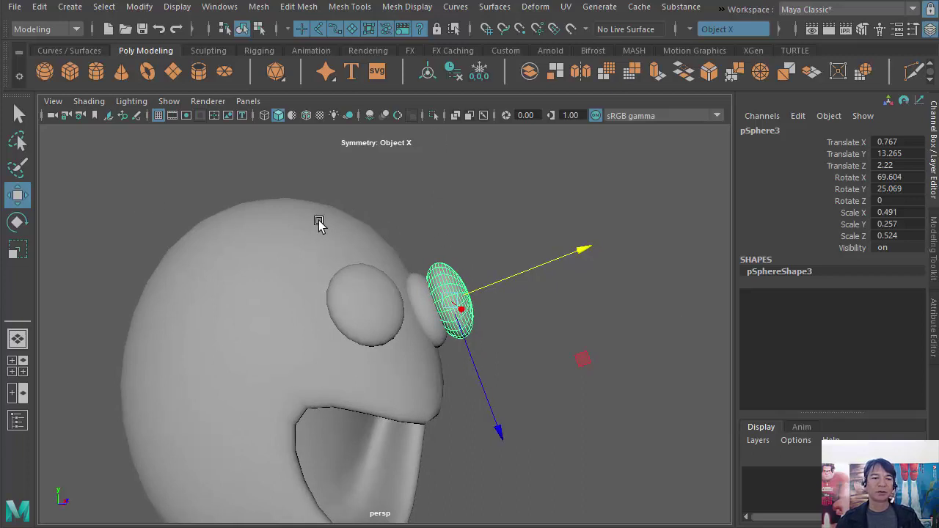
Set the Move tool's Axis Orientation to World in its tool settings
double_click(18, 202)
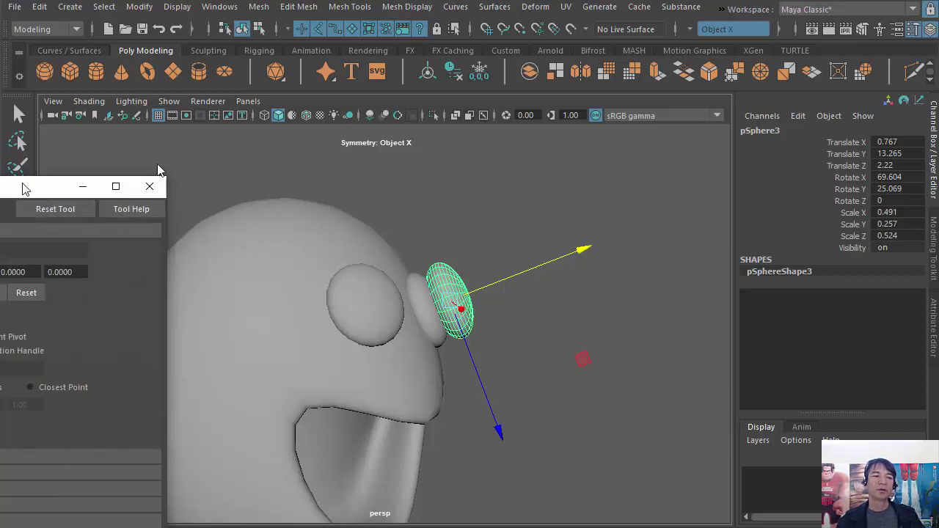
mouse_move(22, 185)
mouse_down()
mouse_move(247, 131)
mouse_move(230, 42)
mouse_move(263, 144)
mouse_up()
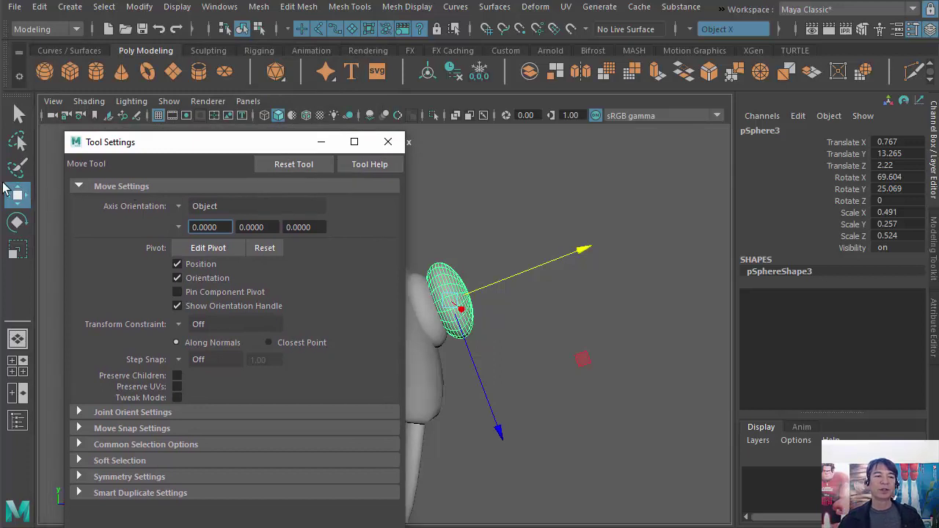
drag(123, 150, 111, 102)
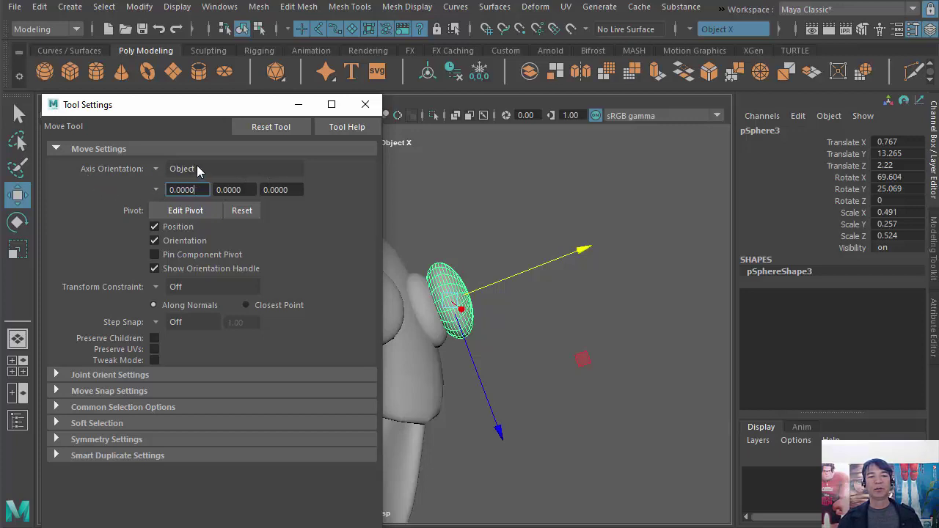
drag(207, 110, 211, 109)
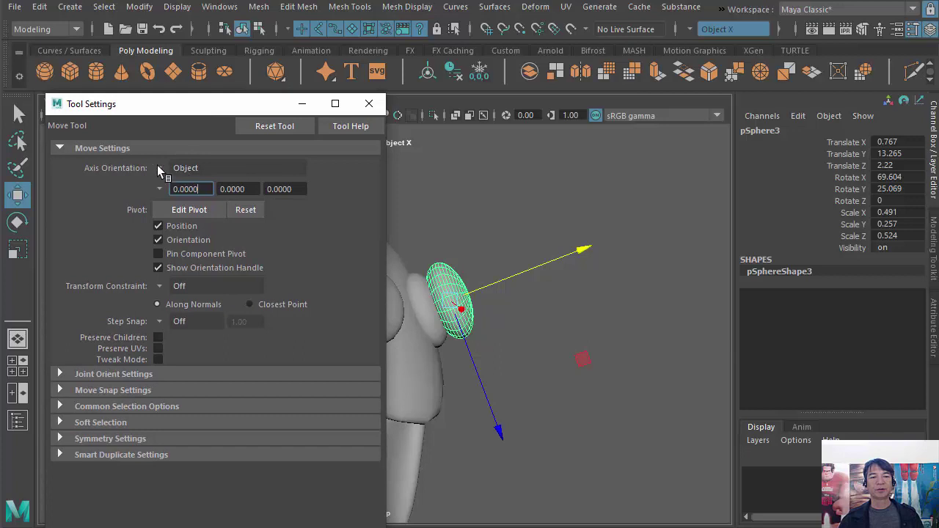
click(159, 170)
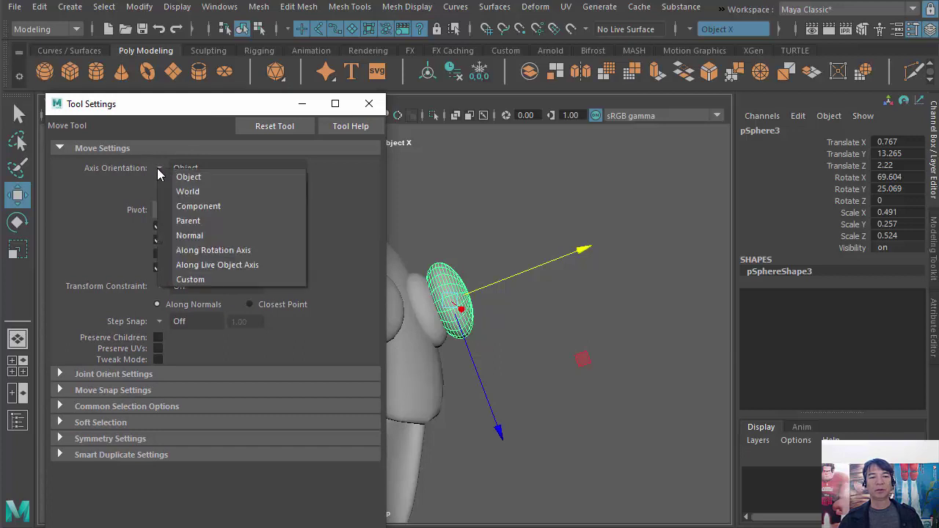
click(188, 193)
drag(231, 112, 190, 115)
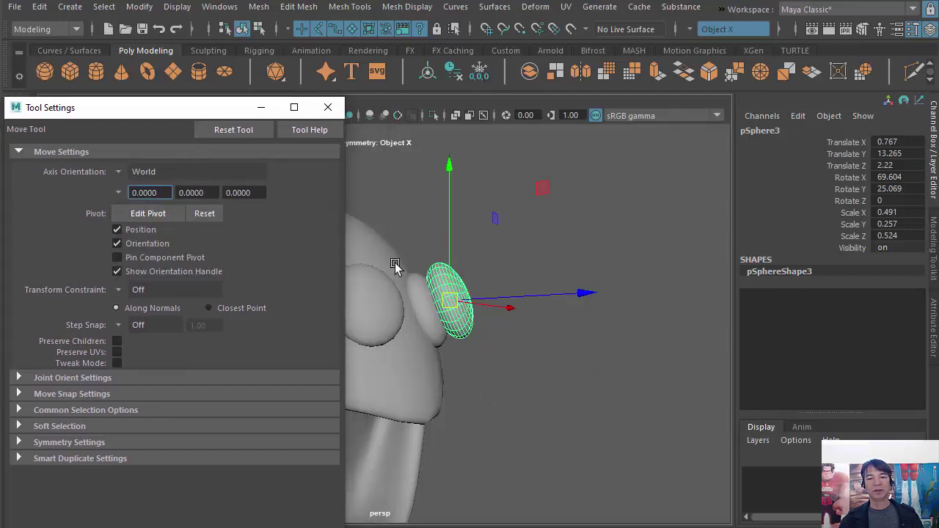
Test a world-axis move on the pupil copy and undo it
mouse_move(576, 374)
alt+mouse_down()
mouse_move(545, 384)
mouse_move(599, 386)
mouse_move(486, 241)
alt+mouse_up()
mouse_move(451, 210)
alt+mouse_down()
mouse_move(374, 258)
mouse_move(564, 304)
alt+mouse_up()
mouse_move(518, 375)
alt+mouse_down()
mouse_move(614, 357)
mouse_move(531, 371)
mouse_move(579, 373)
mouse_move(517, 286)
mouse_move(509, 225)
alt+mouse_up()
key(ctrl+z)
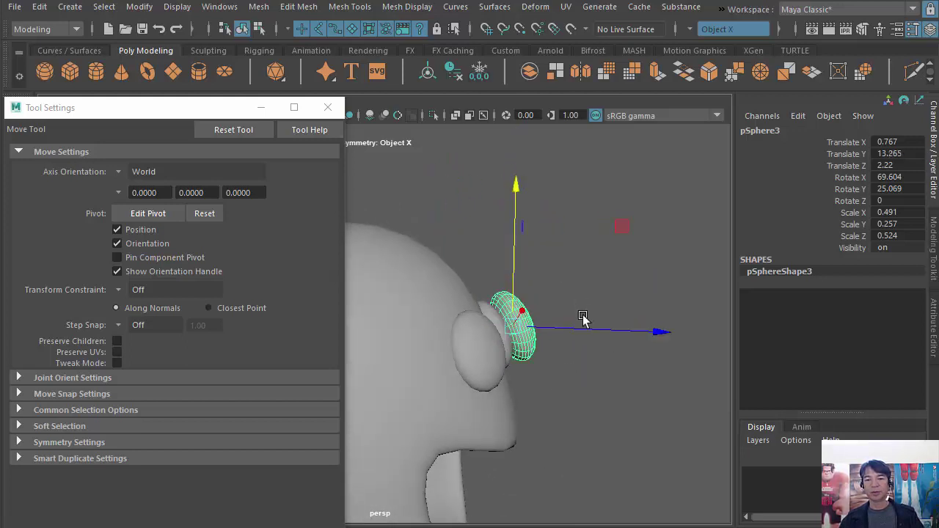
mouse_move(583, 318)
mouse_down()
mouse_move(667, 325)
mouse_move(672, 390)
mouse_move(619, 373)
mouse_move(565, 377)
mouse_move(567, 365)
mouse_up()
key(ctrl+z)
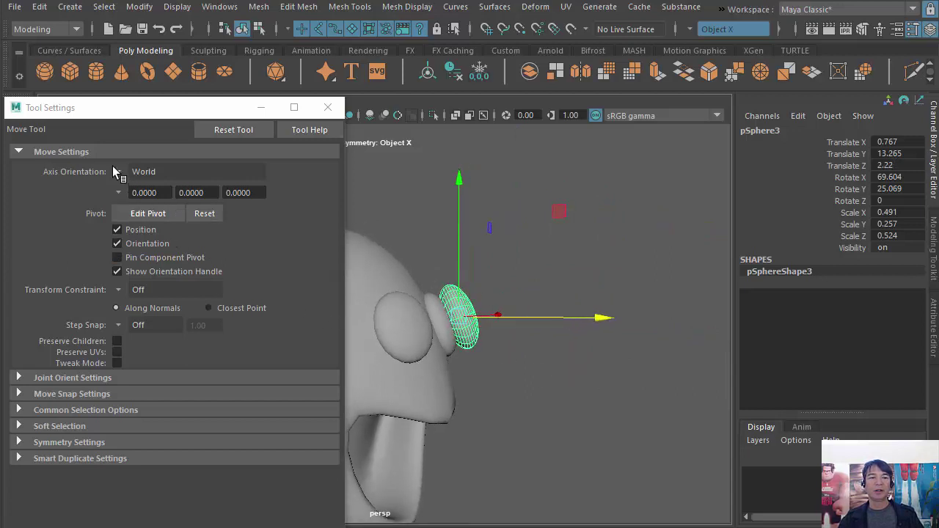
Return move axes to Object and ease the copy to X 0.738, Y 13.24, Z 2.159
click(121, 173)
click(146, 179)
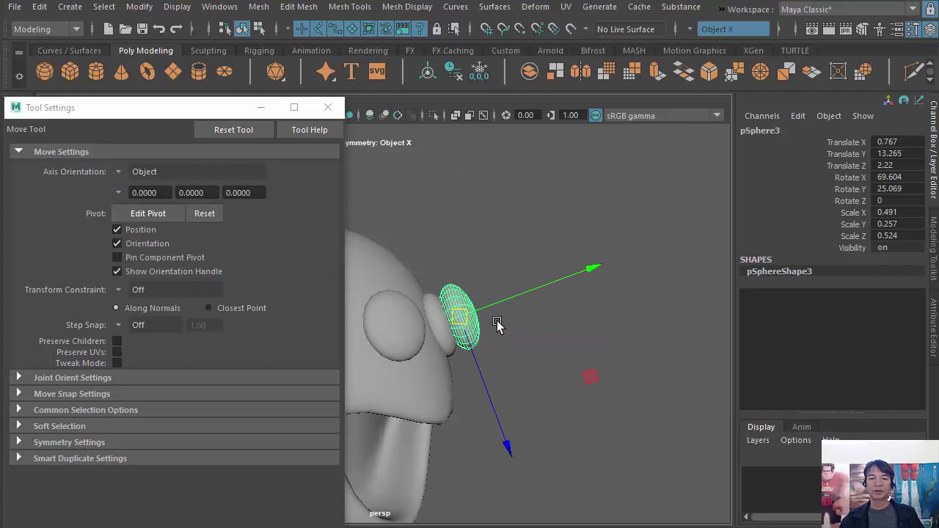
mouse_move(499, 322)
alt+mouse_down()
mouse_move(527, 304)
mouse_move(531, 330)
alt+mouse_up()
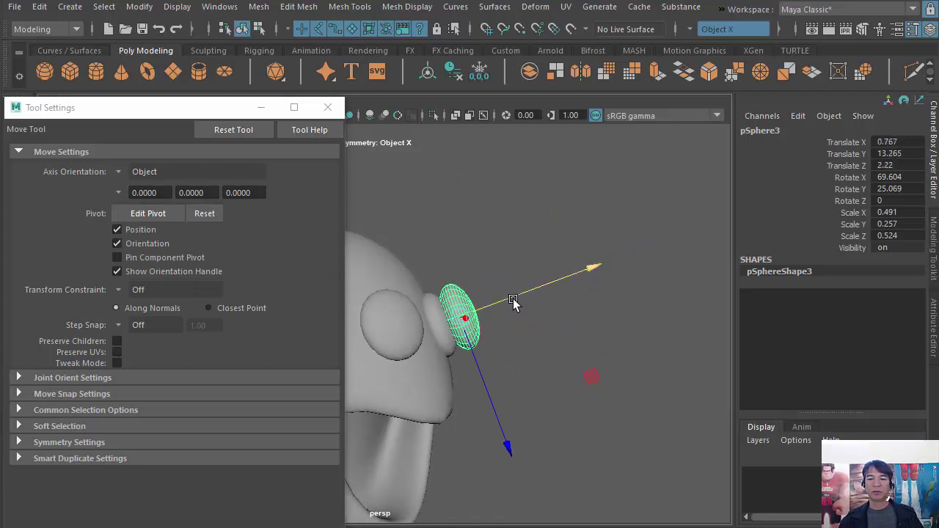
drag(531, 330, 553, 289)
drag(147, 107, 160, 107)
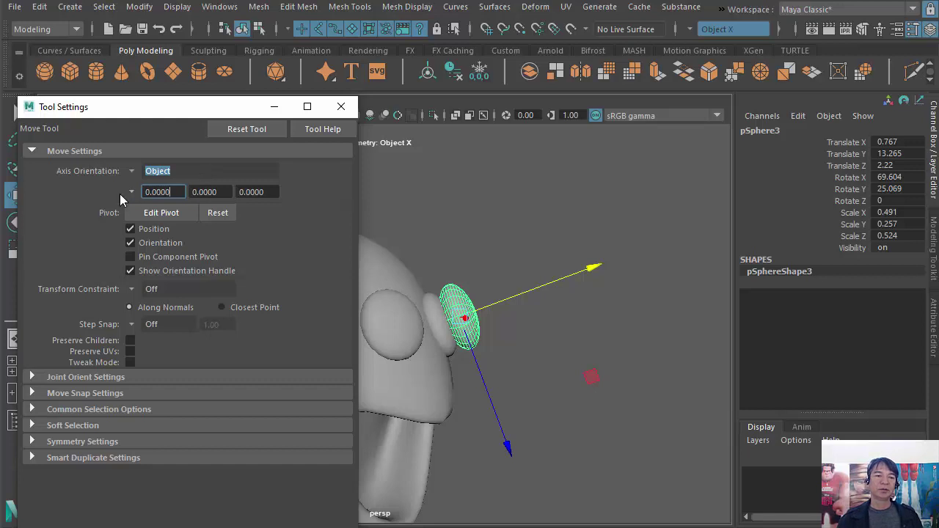
click(138, 169)
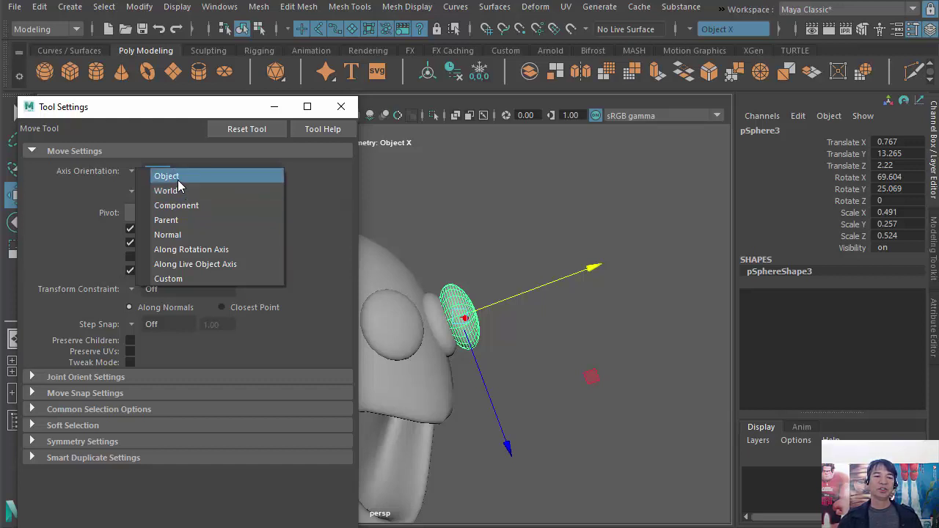
click(179, 178)
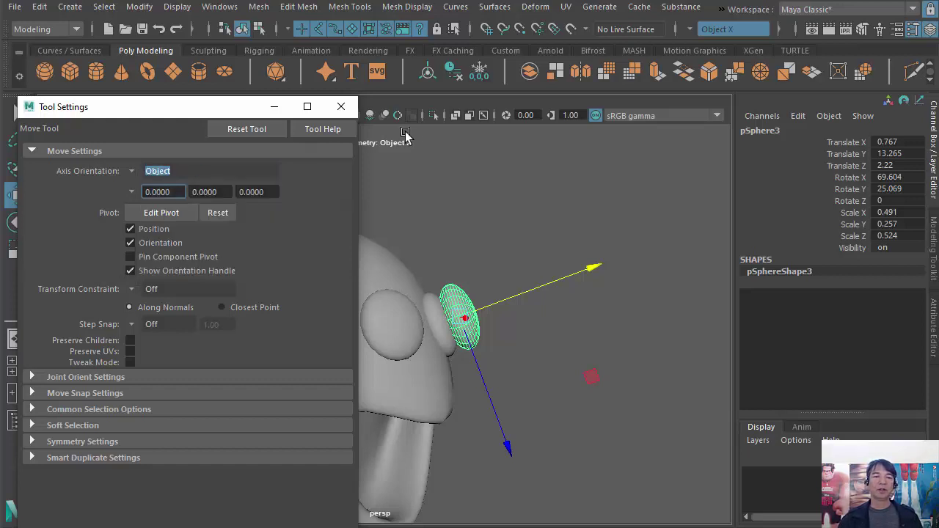
click(341, 106)
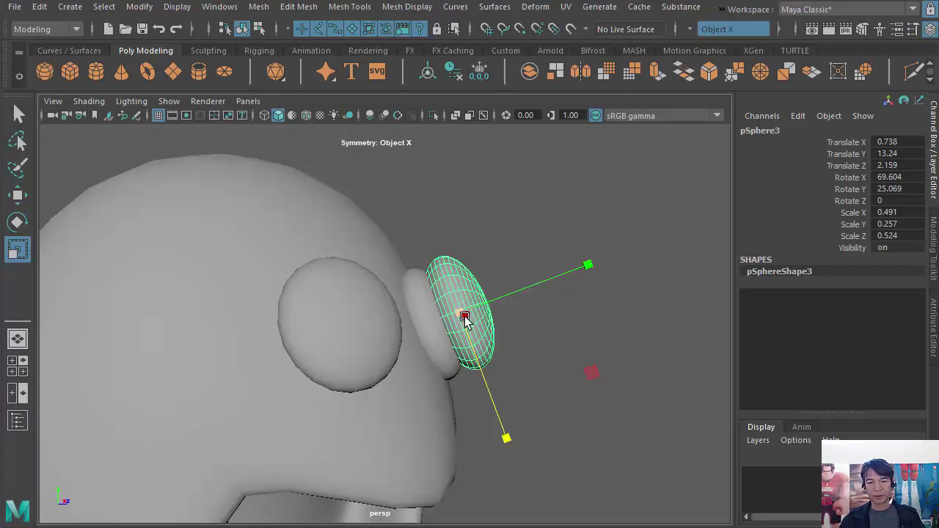
Shrink the pupil copy and nudge it to Translate X 0.68, Z 2.411
scroll(439, 340, up, 3)
mouse_move(439, 340)
mouse_down()
mouse_move(369, 339)
mouse_move(486, 317)
mouse_up()
key(w)
mouse_move(492, 230)
mouse_down()
mouse_move(489, 216)
mouse_move(465, 364)
mouse_move(449, 347)
mouse_move(517, 359)
mouse_move(504, 352)
mouse_move(493, 308)
mouse_move(476, 327)
mouse_up()
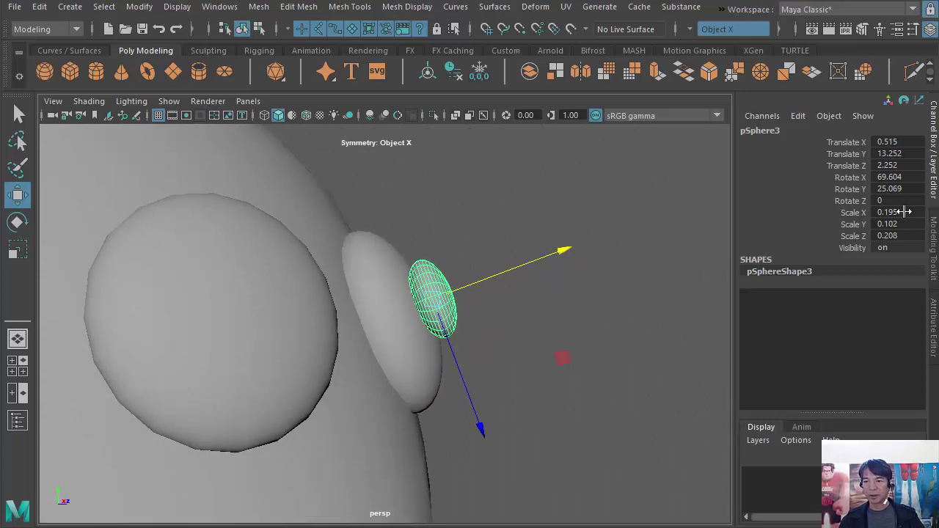
Set the pupil's Scale X, Y and Z uniformly to 0.2
drag(903, 212, 905, 236)
text(0.)
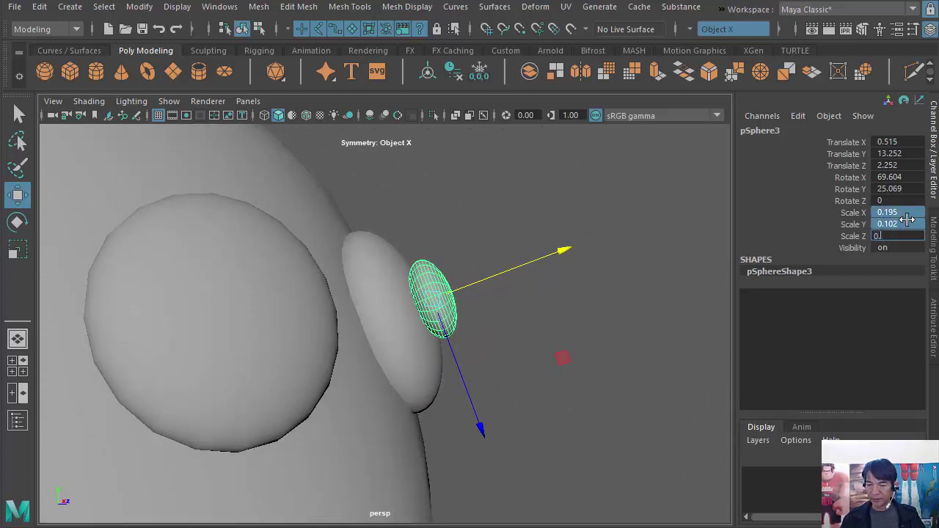
text(2)
key(Return)
mouse_move(509, 308)
alt+mouse_down()
mouse_move(477, 377)
mouse_move(539, 348)
alt+mouse_up()
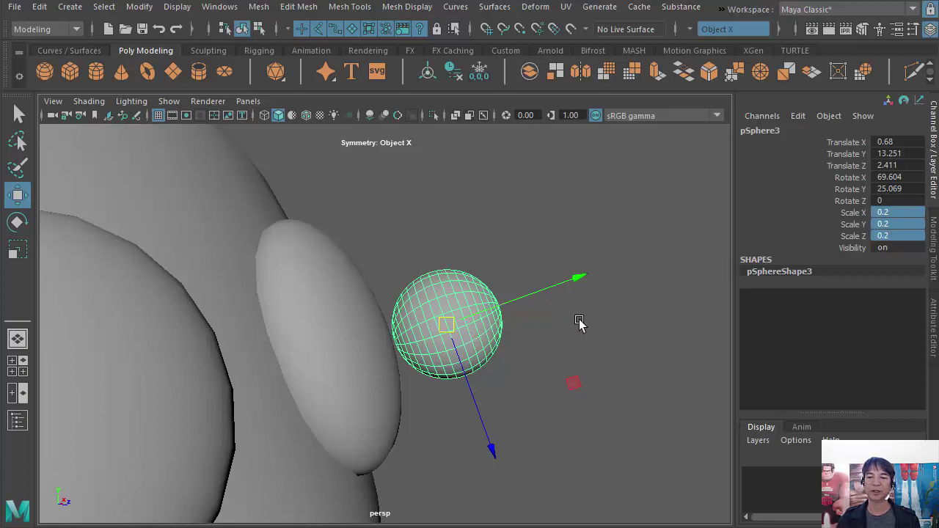
Orbit to a close frontal view of the eyes, reselect the pupil and check it in wireframe
mouse_move(580, 322)
alt+mouse_down()
mouse_move(593, 335)
mouse_move(519, 325)
mouse_move(366, 354)
alt+mouse_up()
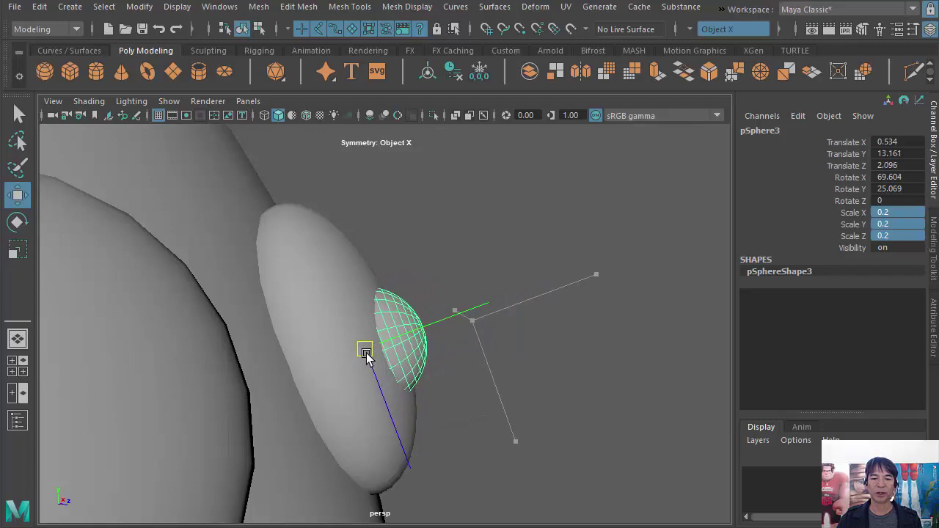
click(478, 379)
mouse_move(477, 380)
alt+mouse_down()
mouse_move(497, 373)
mouse_move(353, 413)
mouse_move(421, 365)
mouse_move(589, 380)
mouse_move(577, 392)
mouse_move(430, 419)
mouse_move(486, 399)
alt+mouse_up()
click(421, 364)
key(4)
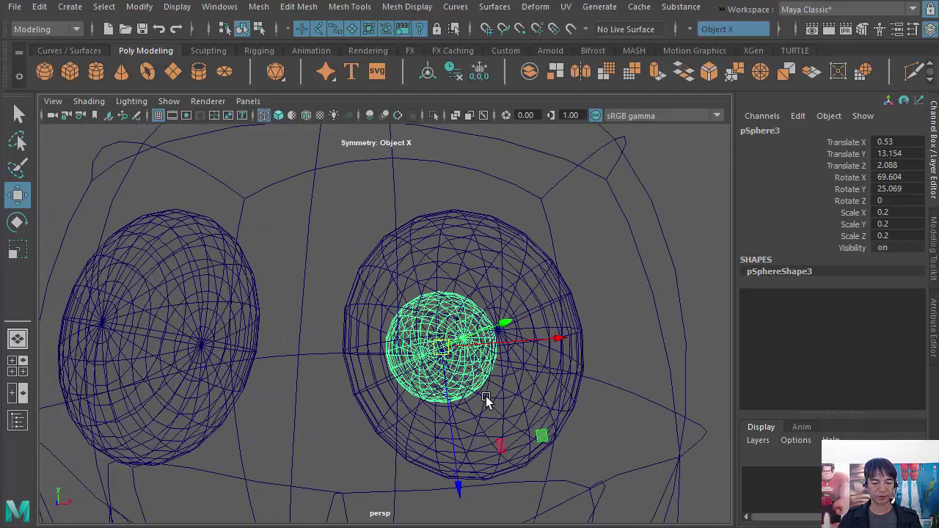
key(5)
mouse_move(570, 374)
alt+mouse_down()
mouse_move(456, 358)
mouse_move(486, 409)
mouse_move(472, 383)
mouse_move(444, 370)
alt+mouse_up()
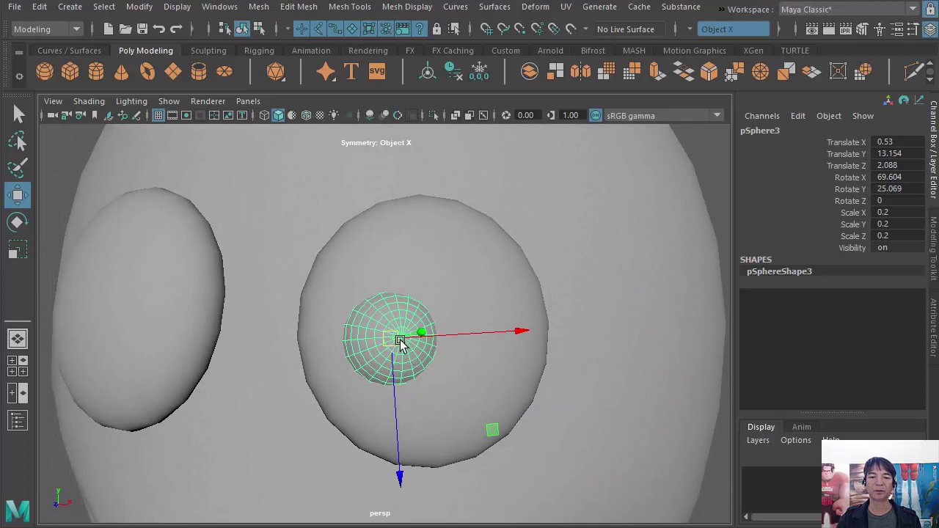
Drag the pupil up and across onto the right eye, pressing it into the eye surface
mouse_move(400, 343)
mouse_down()
mouse_move(465, 319)
mouse_move(604, 329)
mouse_move(430, 318)
mouse_move(321, 394)
mouse_move(525, 337)
mouse_up()
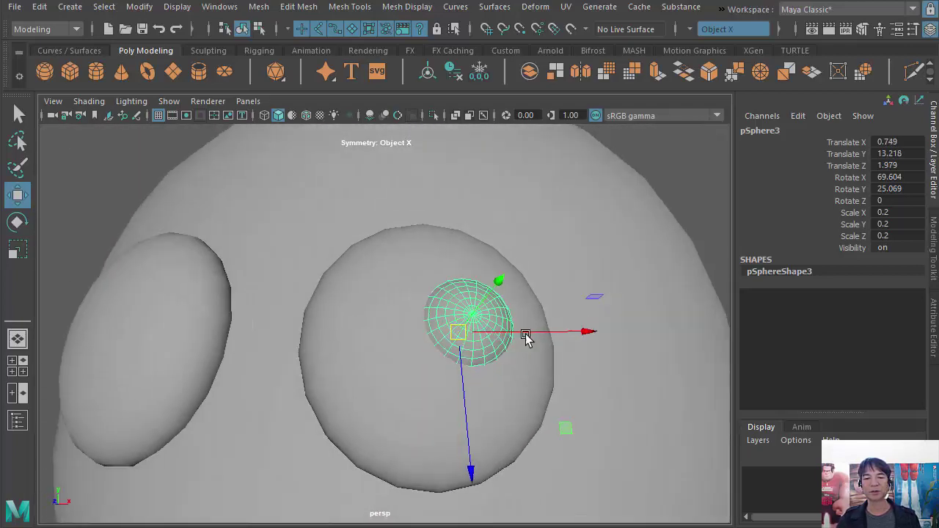
middle_drag(580, 377, 469, 377)
alt+drag(469, 377, 569, 368)
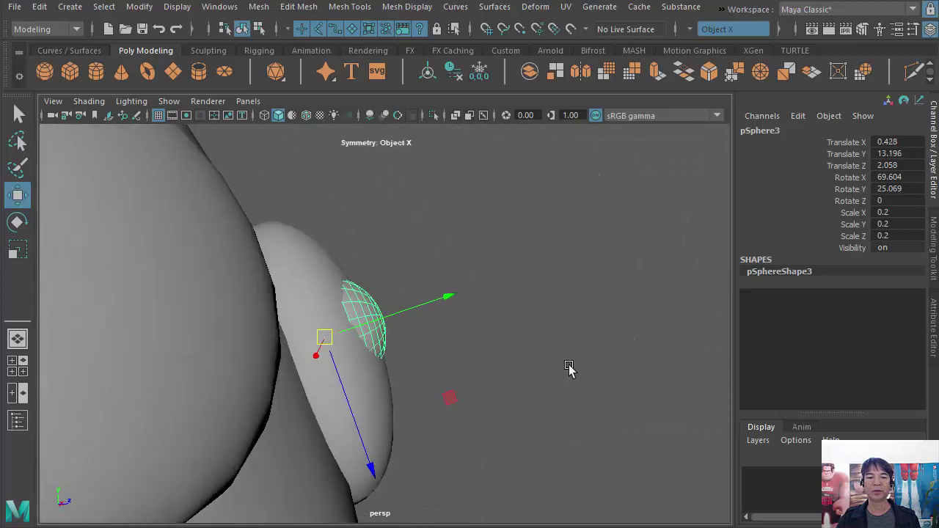
middle_drag(569, 368, 562, 383)
key(4)
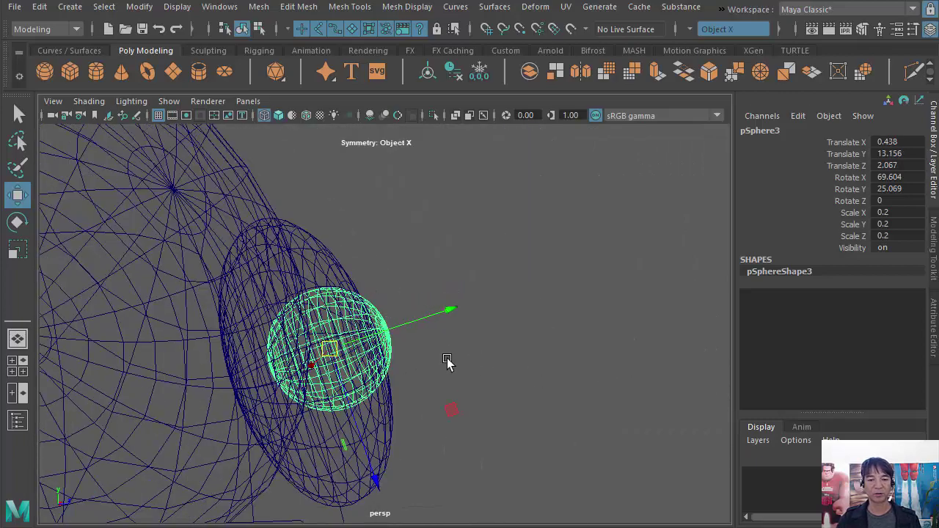
mouse_move(448, 361)
alt+mouse_down()
mouse_move(469, 415)
mouse_move(384, 357)
alt+mouse_up()
Try enlarging the pupil, then undo it so the pupil stays at scale 0.2
key(r)
drag(313, 361, 327, 365)
mouse_move(326, 364)
alt+mouse_down()
mouse_move(535, 436)
mouse_move(445, 455)
mouse_move(524, 403)
mouse_move(475, 352)
alt+mouse_up()
key(5)
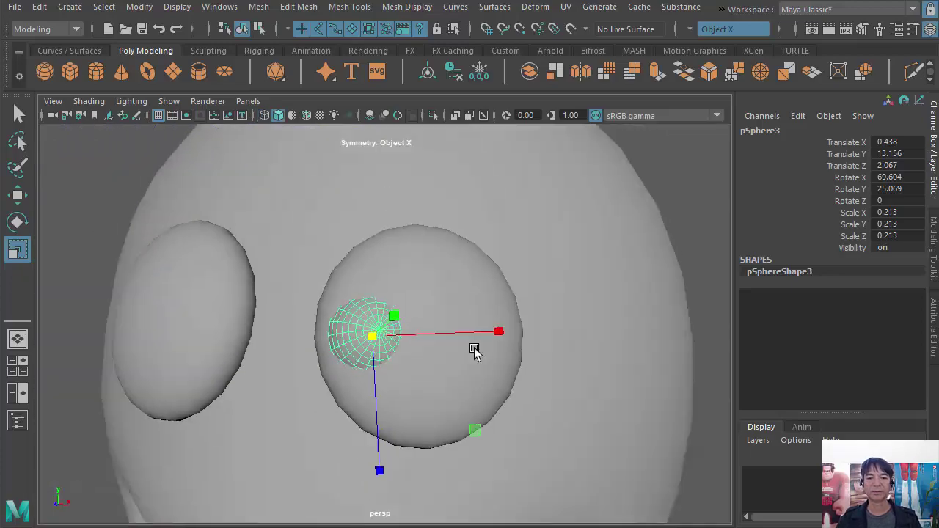
scroll(475, 353, down, 3)
key(ctrl+z)
key(ctrl+z)
key(w)
scroll(608, 325, down, 2)
Seat the pupil on the right eye's front at X 0.467, Y 13.21, Z 2.085
alt+drag(608, 325, 256, 184)
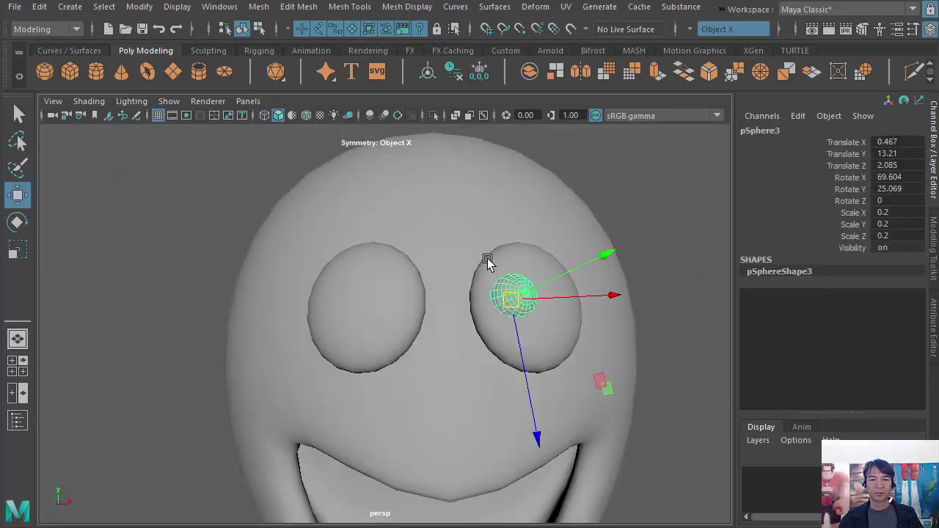
mouse_move(528, 275)
alt+mouse_down()
mouse_move(482, 285)
mouse_move(560, 328)
mouse_move(671, 283)
alt+mouse_up()
alt+drag(458, 305, 453, 308)
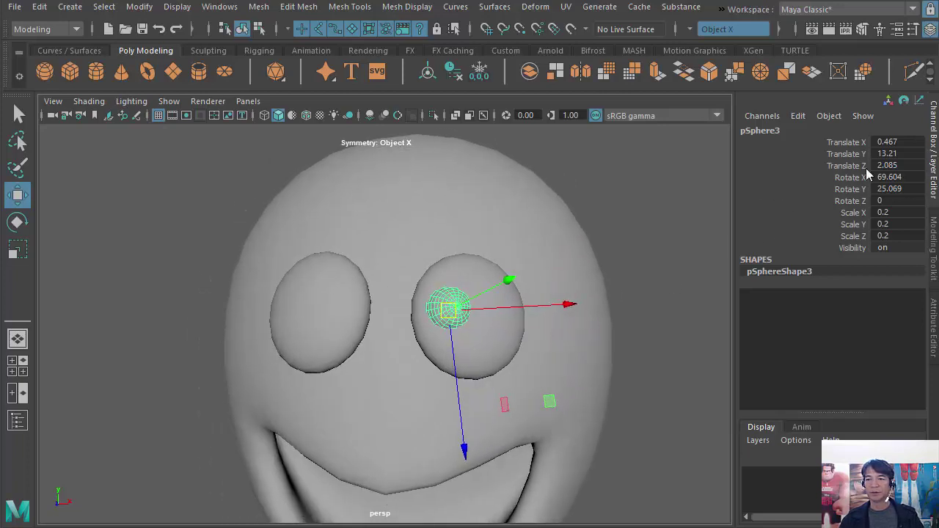
alt+drag(508, 257, 472, 256)
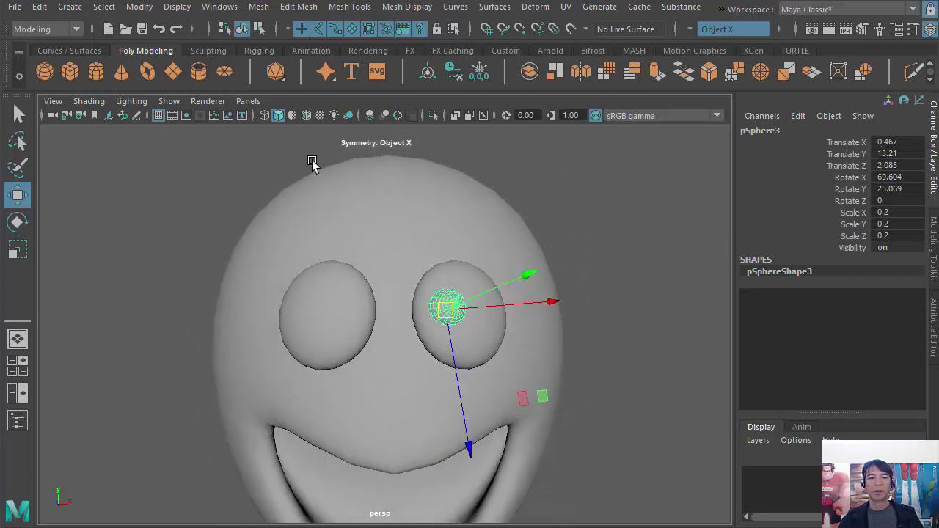
Duplicate the pupil and set the copy to Translate X -0.467 and Rotate Y -25.069
click(38, 7)
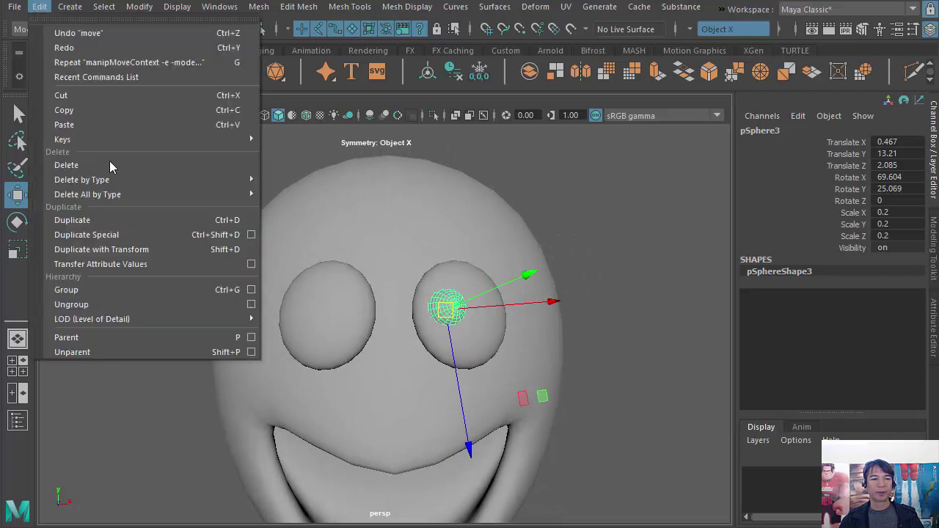
click(94, 220)
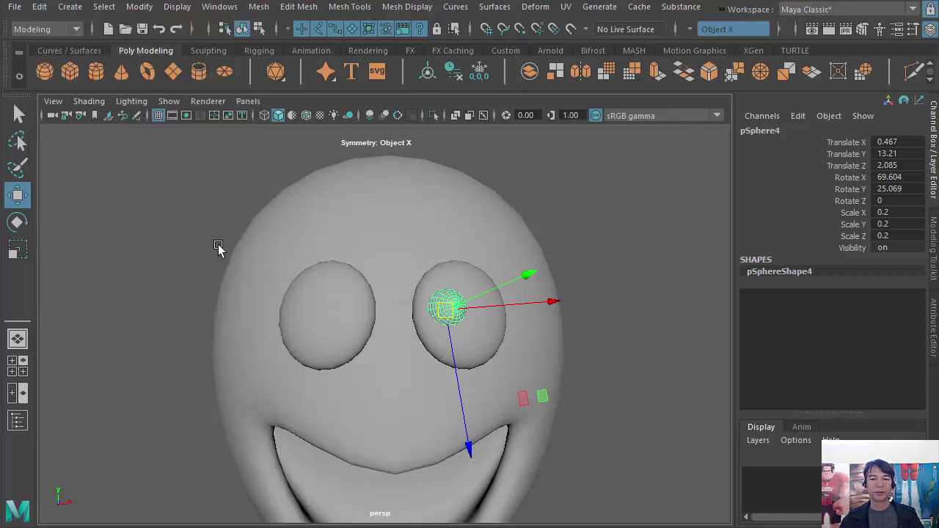
alt+middle_drag(464, 311, 458, 314)
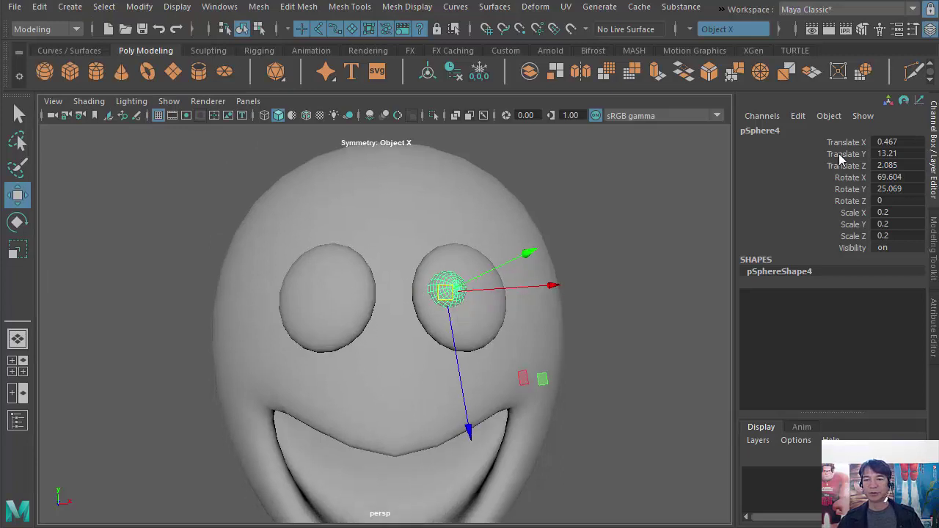
double_click(877, 143)
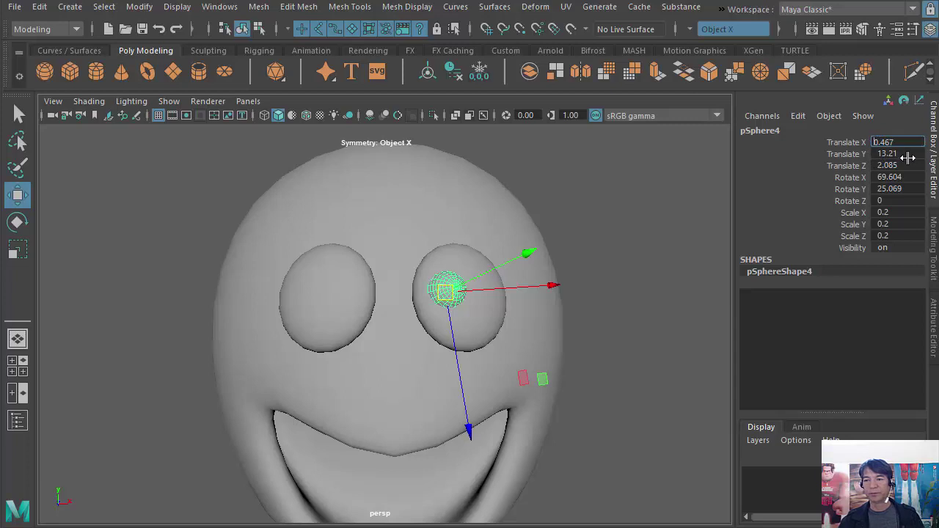
key(Return)
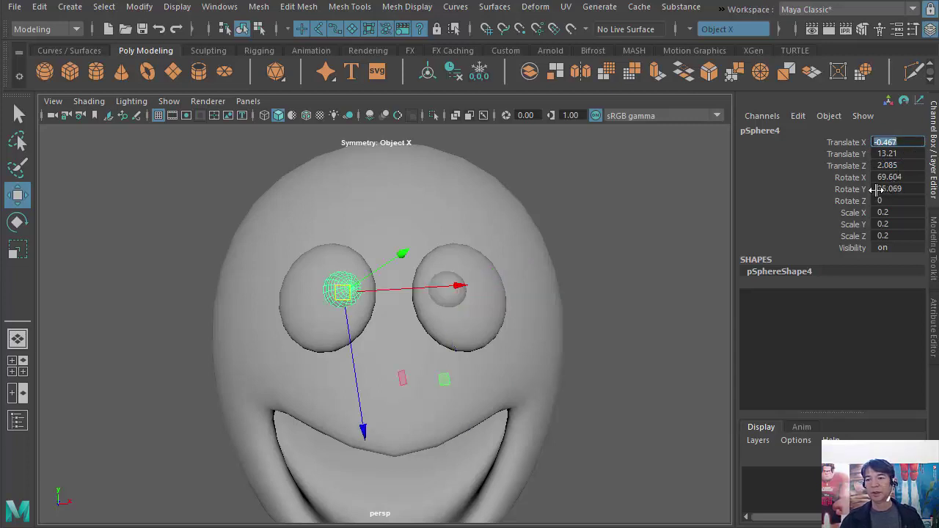
double_click(894, 190)
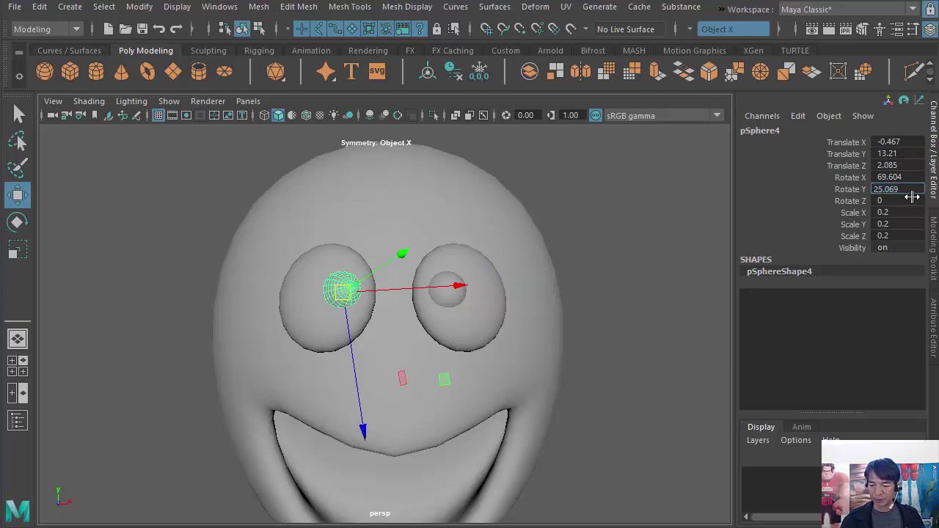
key(Return)
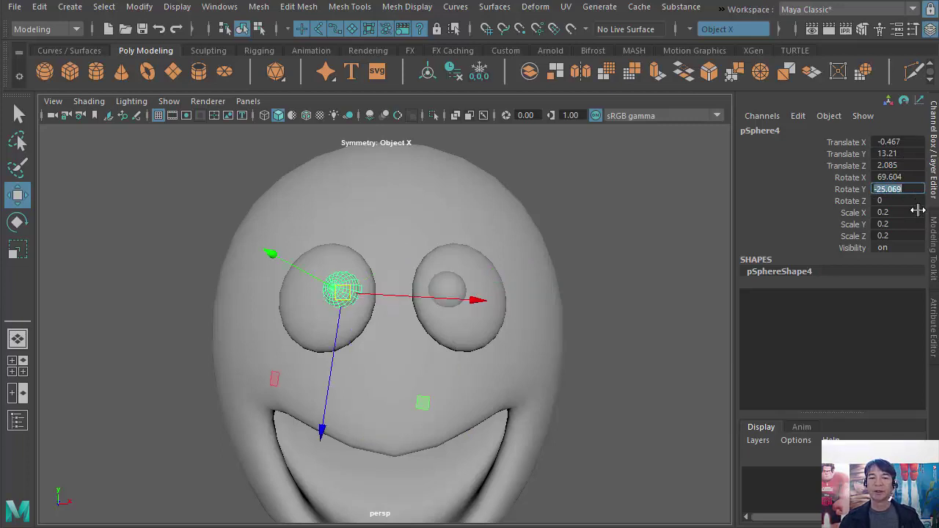
Check the face from the side and slightly nudge the original right-eye pupil
click(653, 292)
mouse_move(570, 311)
alt+mouse_down()
mouse_move(526, 396)
mouse_move(491, 355)
alt+mouse_up()
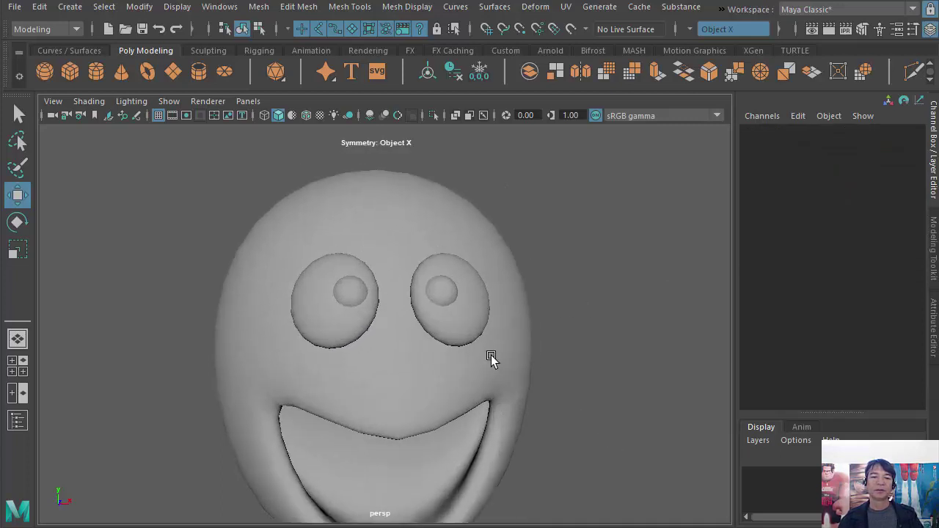
scroll(491, 355, up, 3)
scroll(529, 396, up, 2)
click(453, 312)
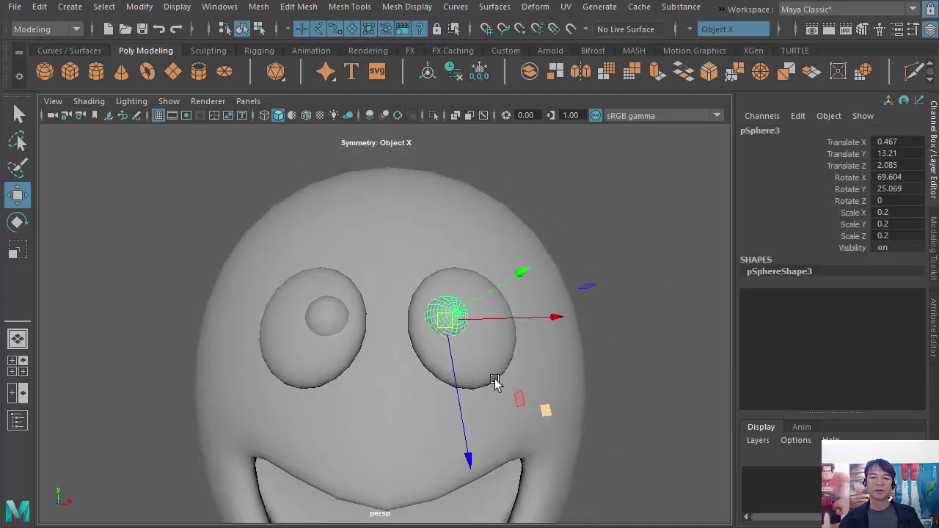
drag(450, 320, 455, 323)
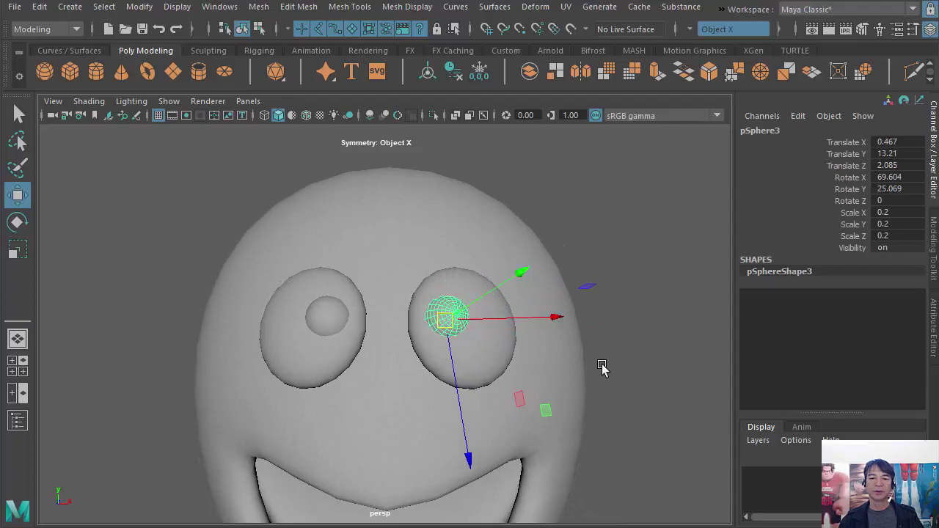